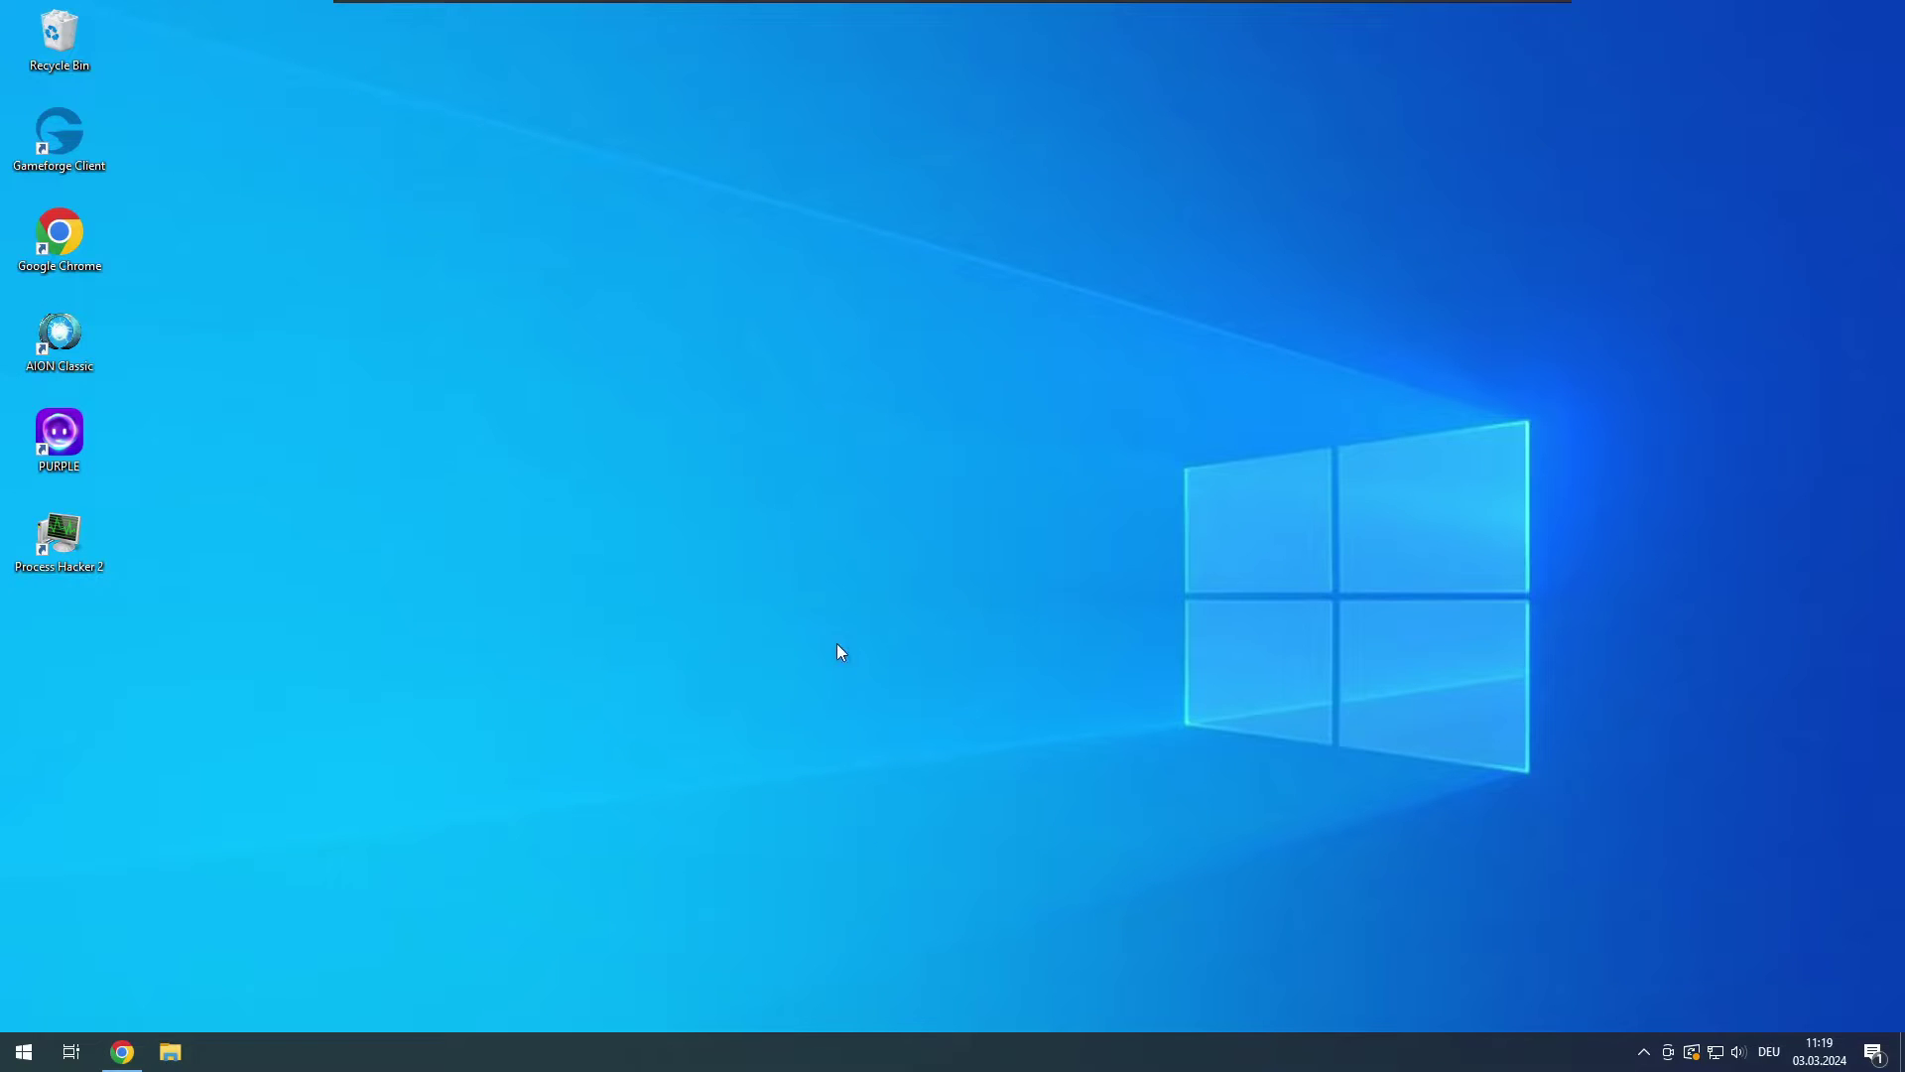
Load the vanillatool.com website in Chrome.
click(122, 1052)
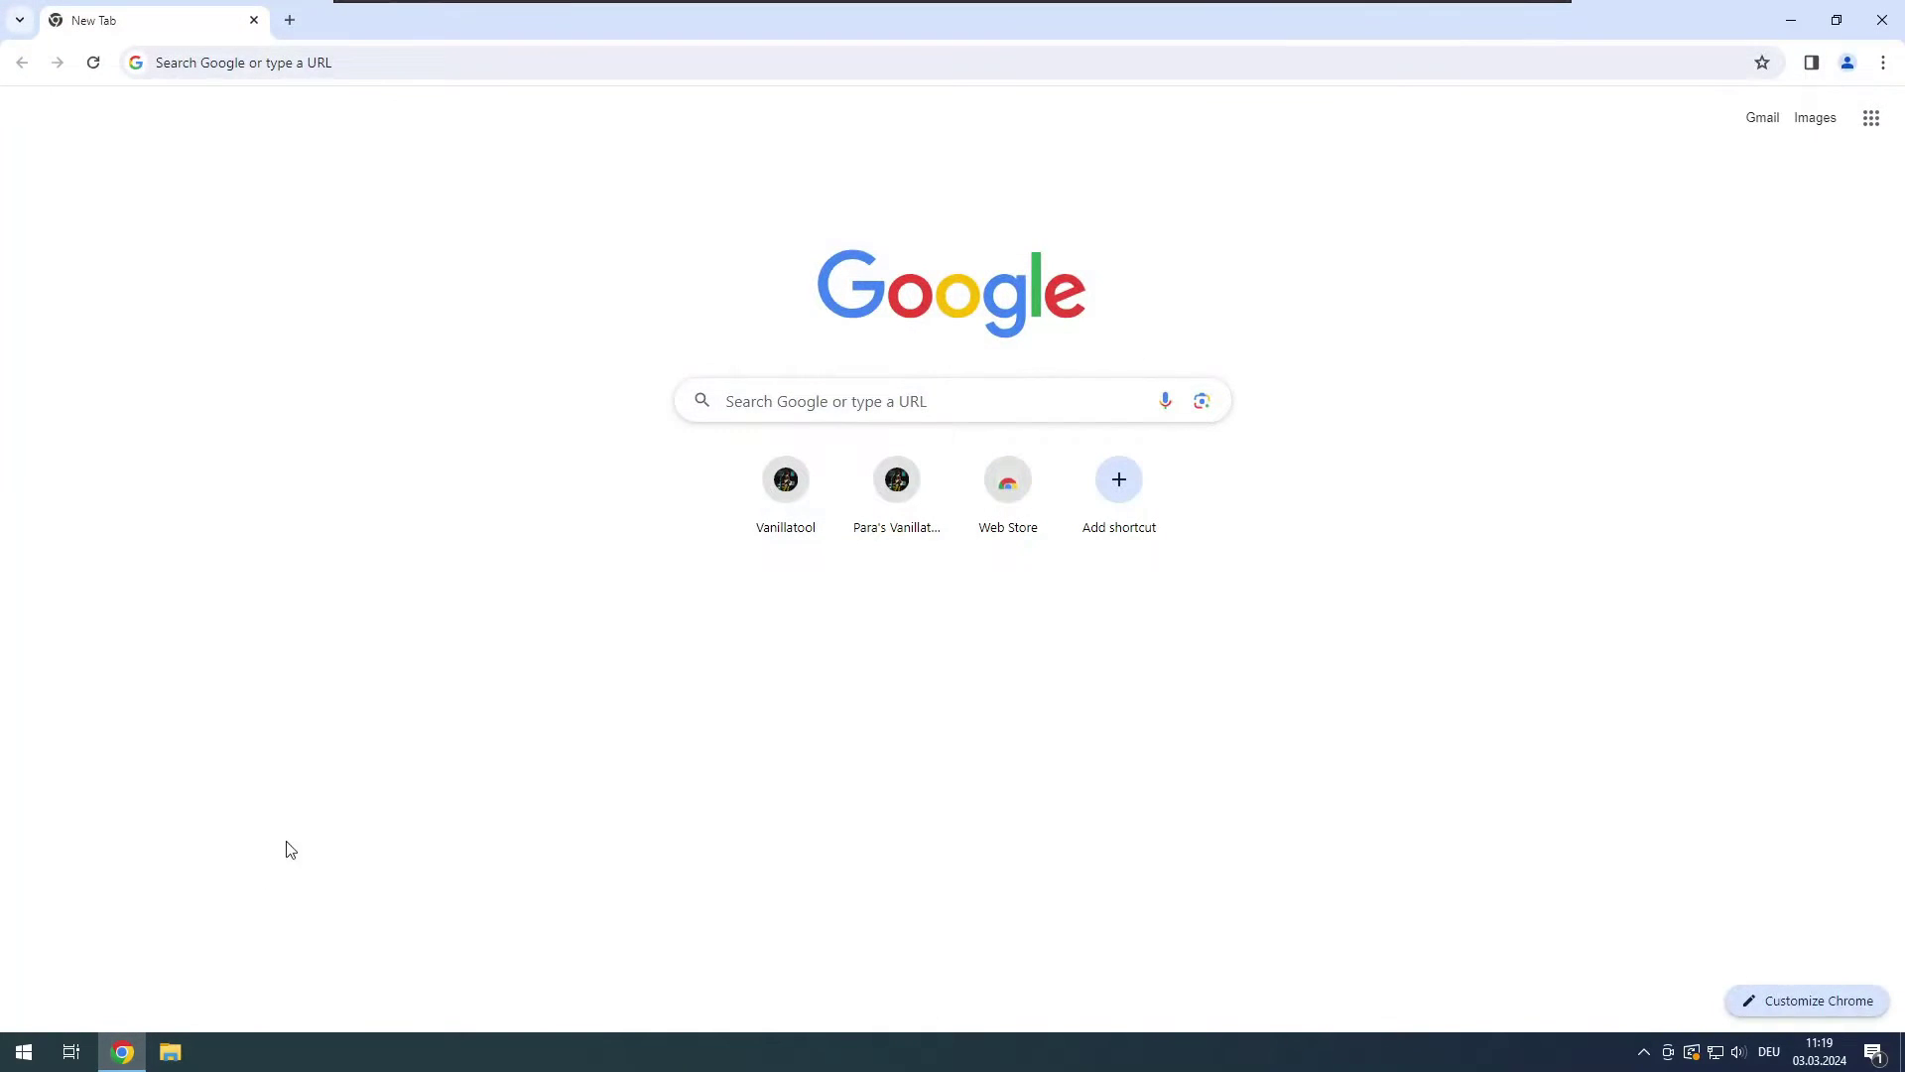
click(353, 69)
text(https://vanillatool.com/)
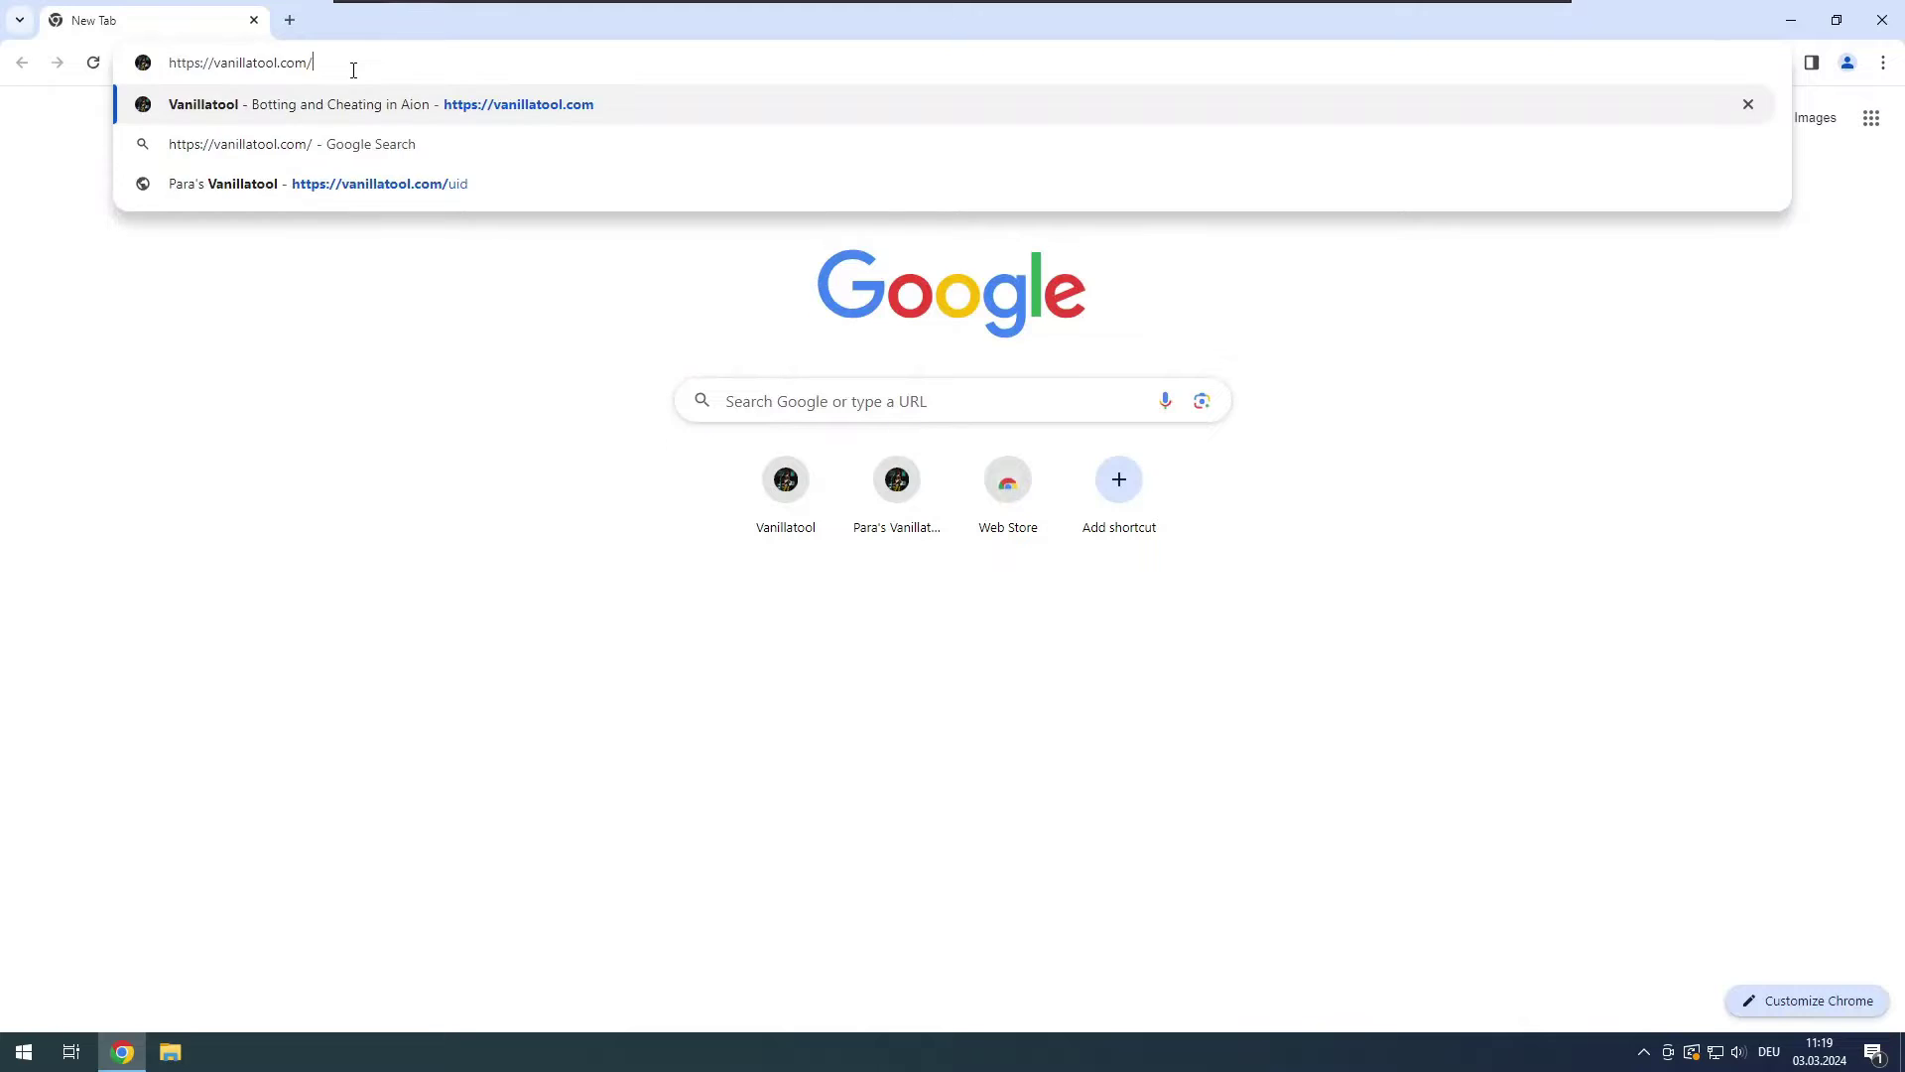
key(Return)
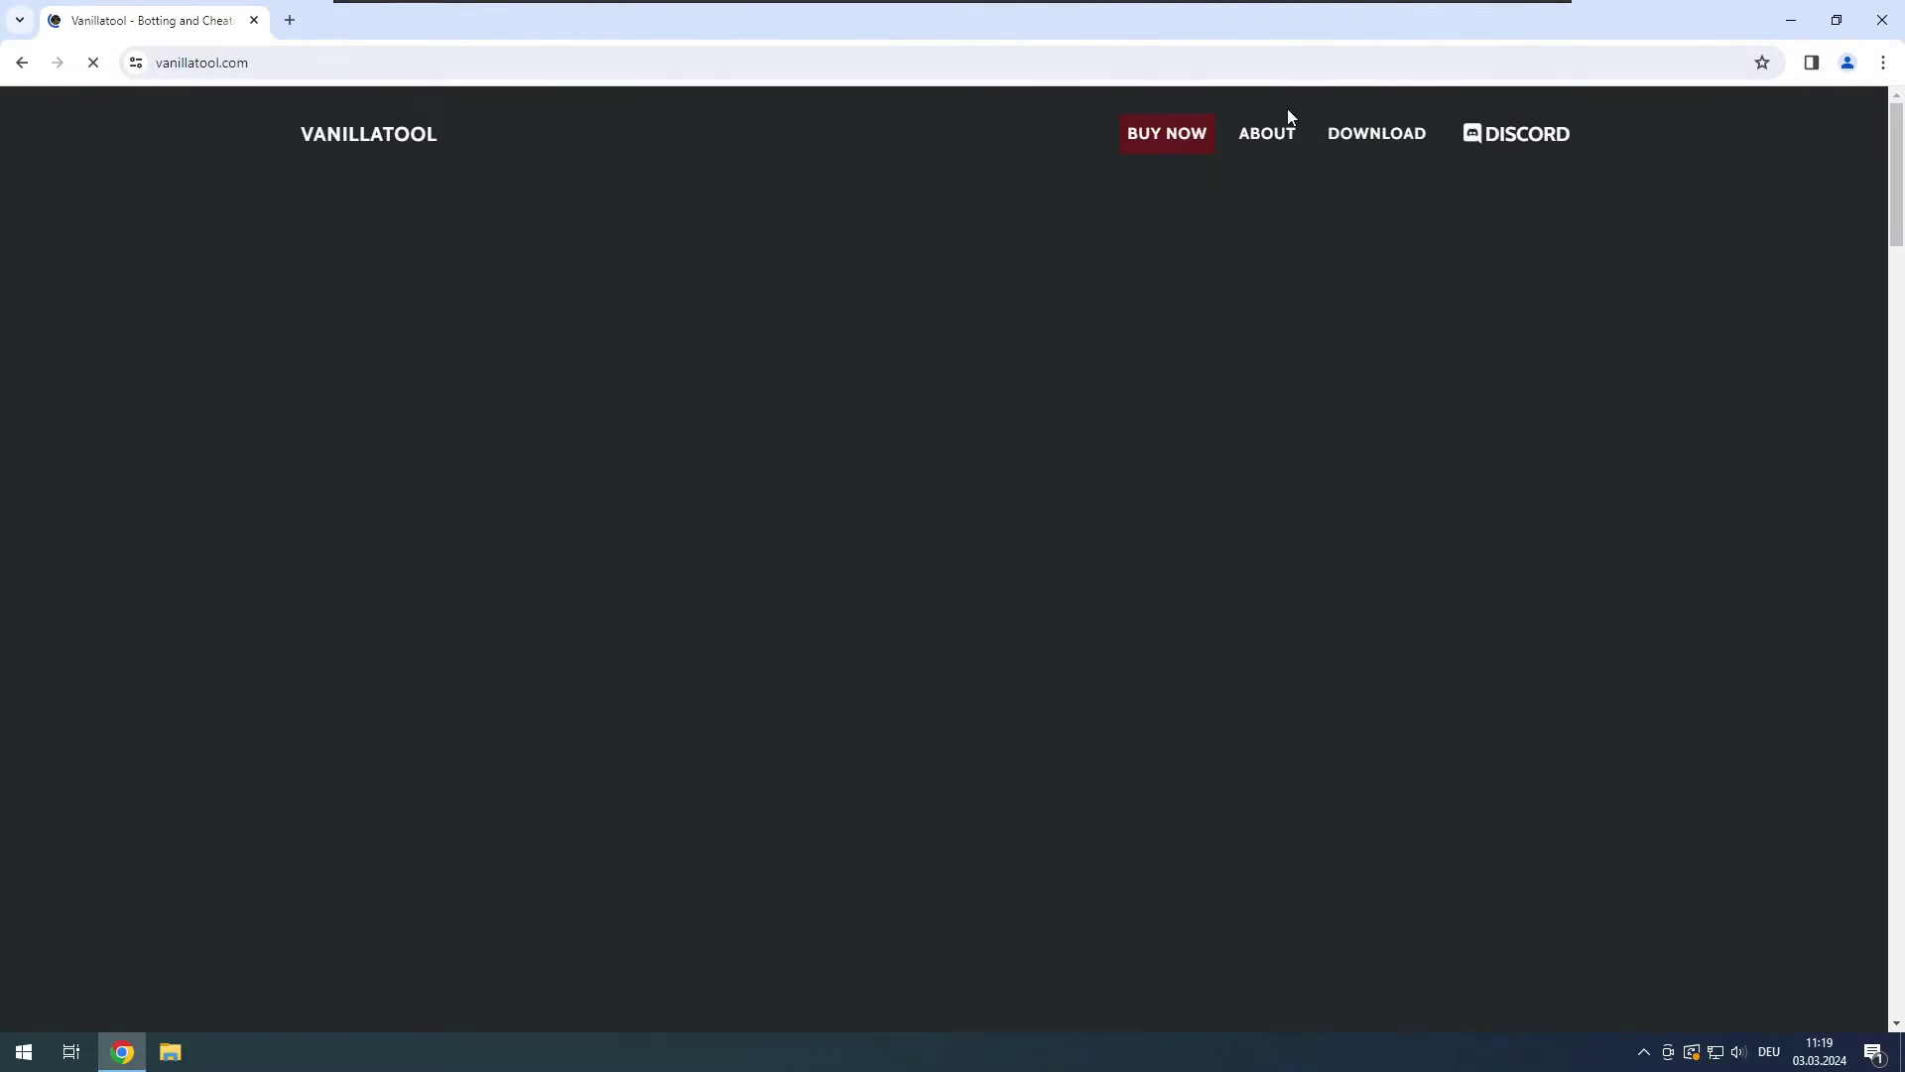
Download the Vanillatool package, keep it despite the suspicious-file warning, and open it.
click(1339, 139)
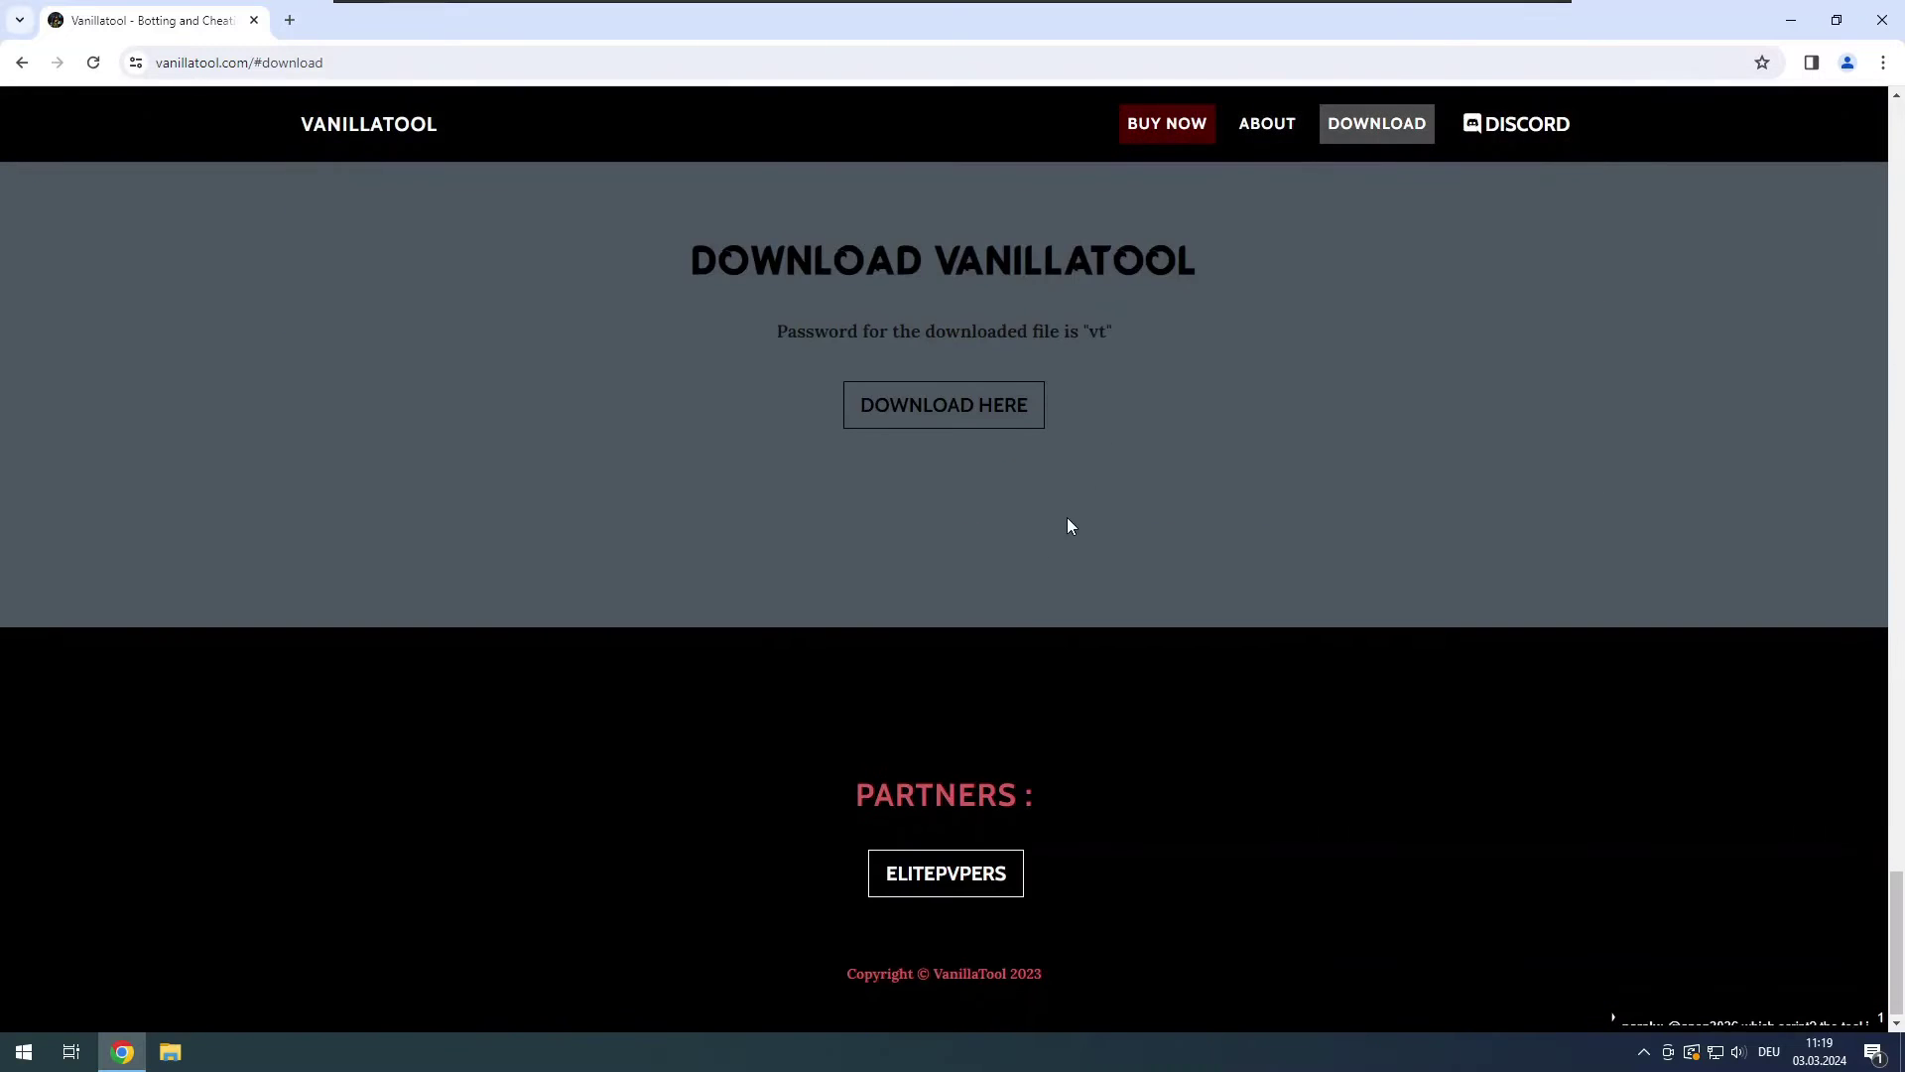
click(954, 413)
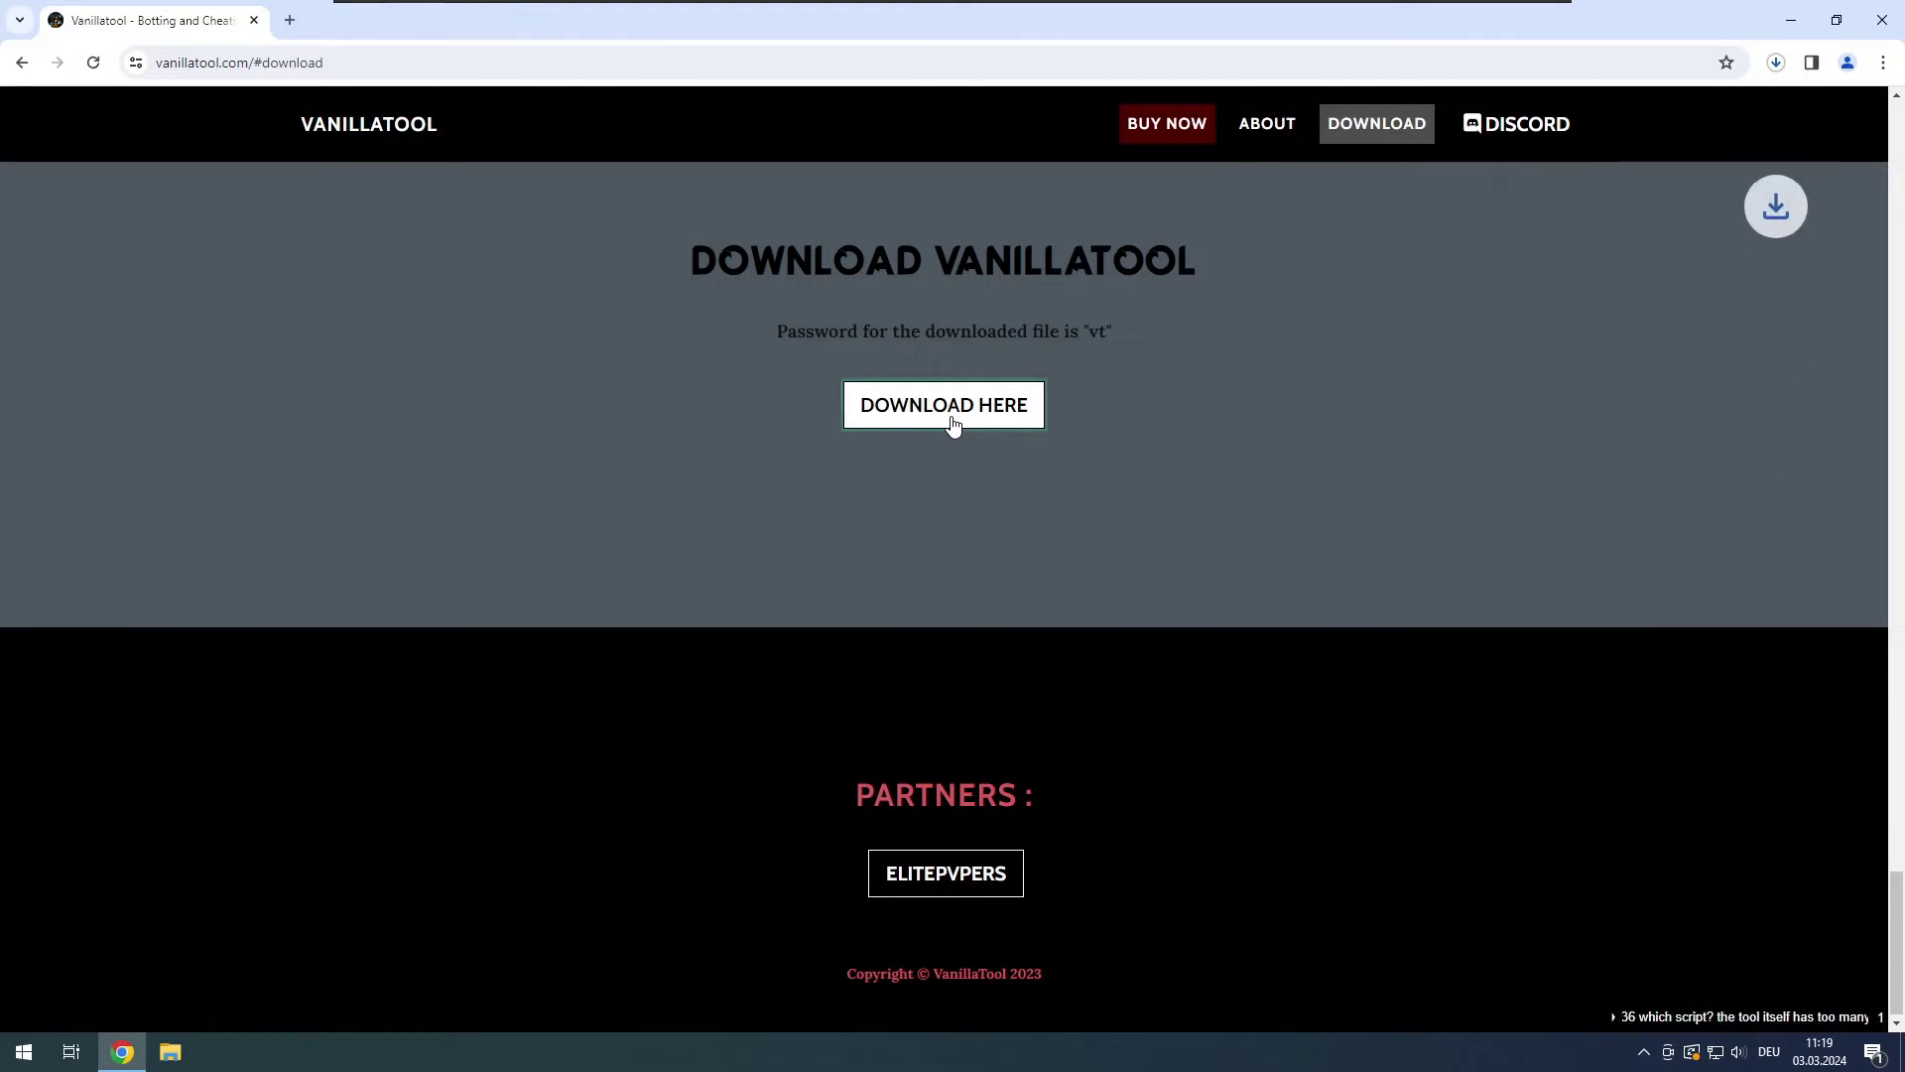
double_click(1091, 333)
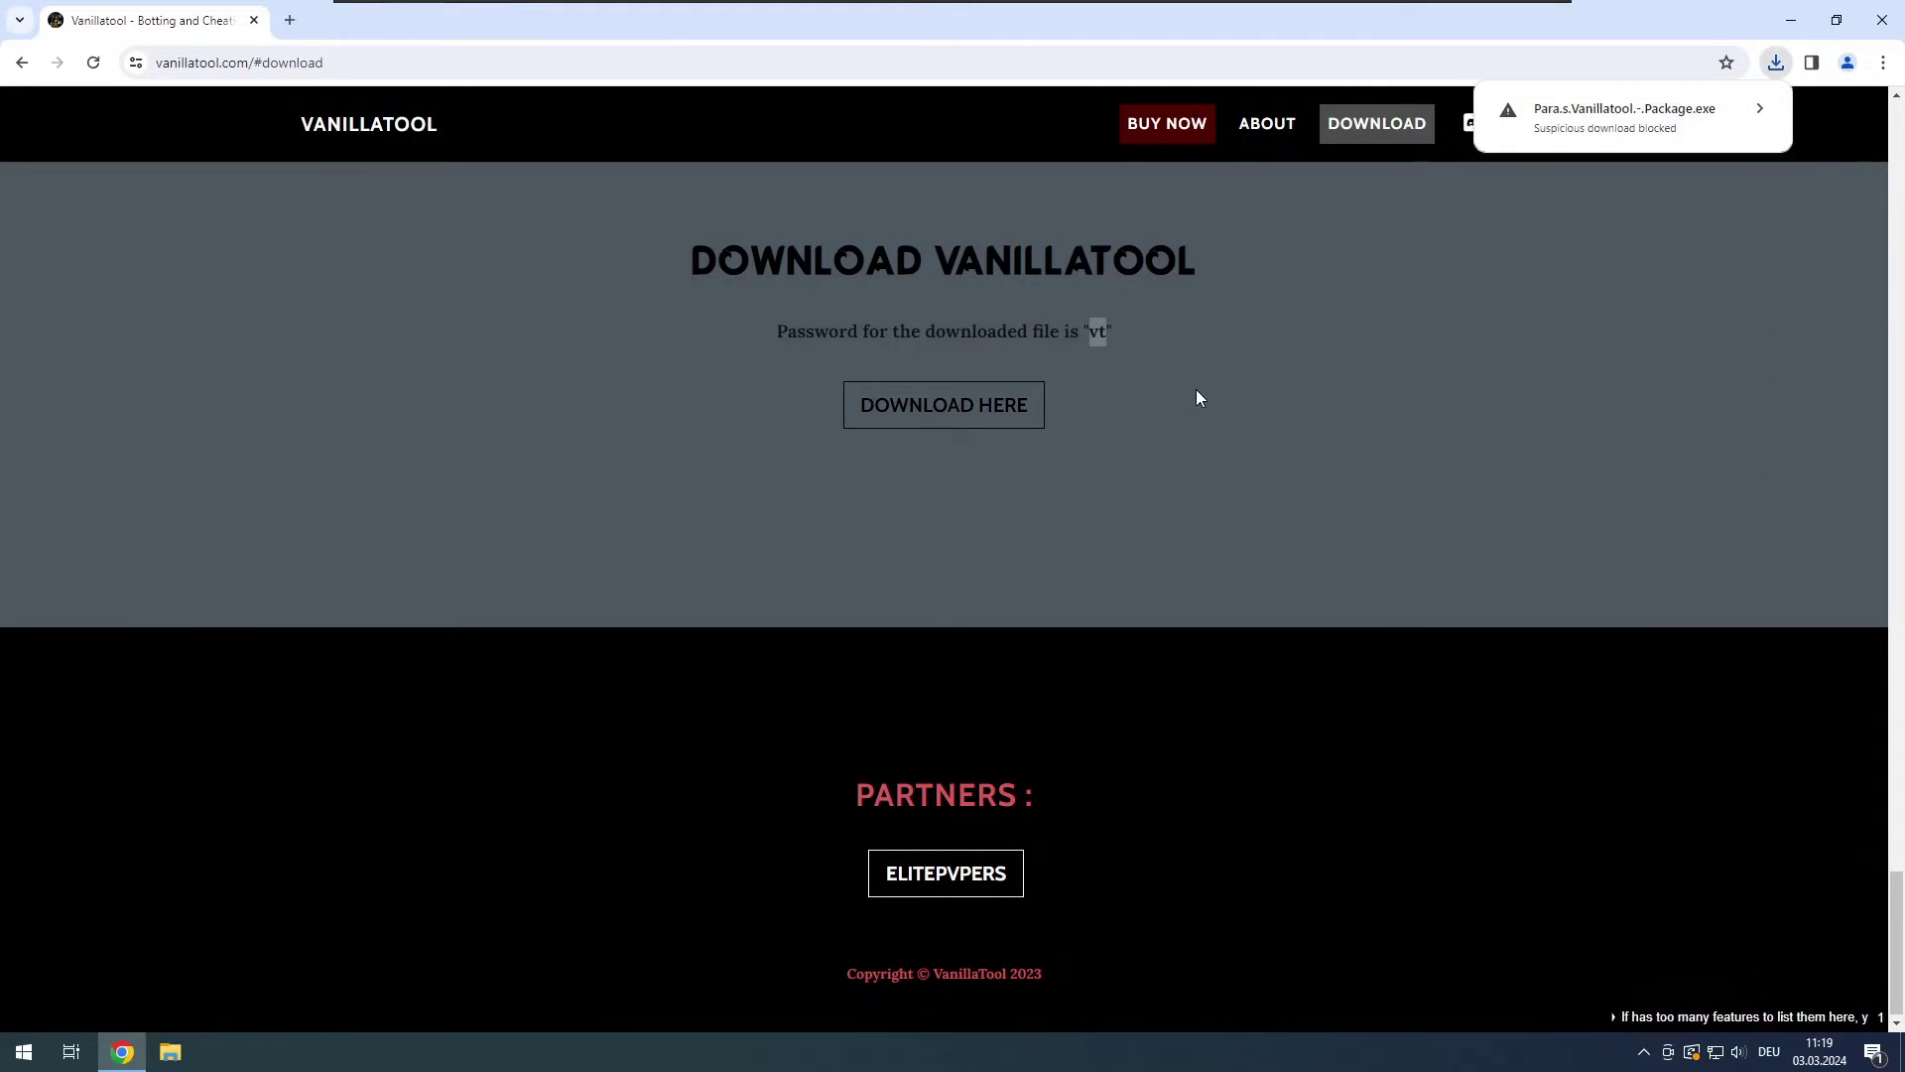
click(1701, 122)
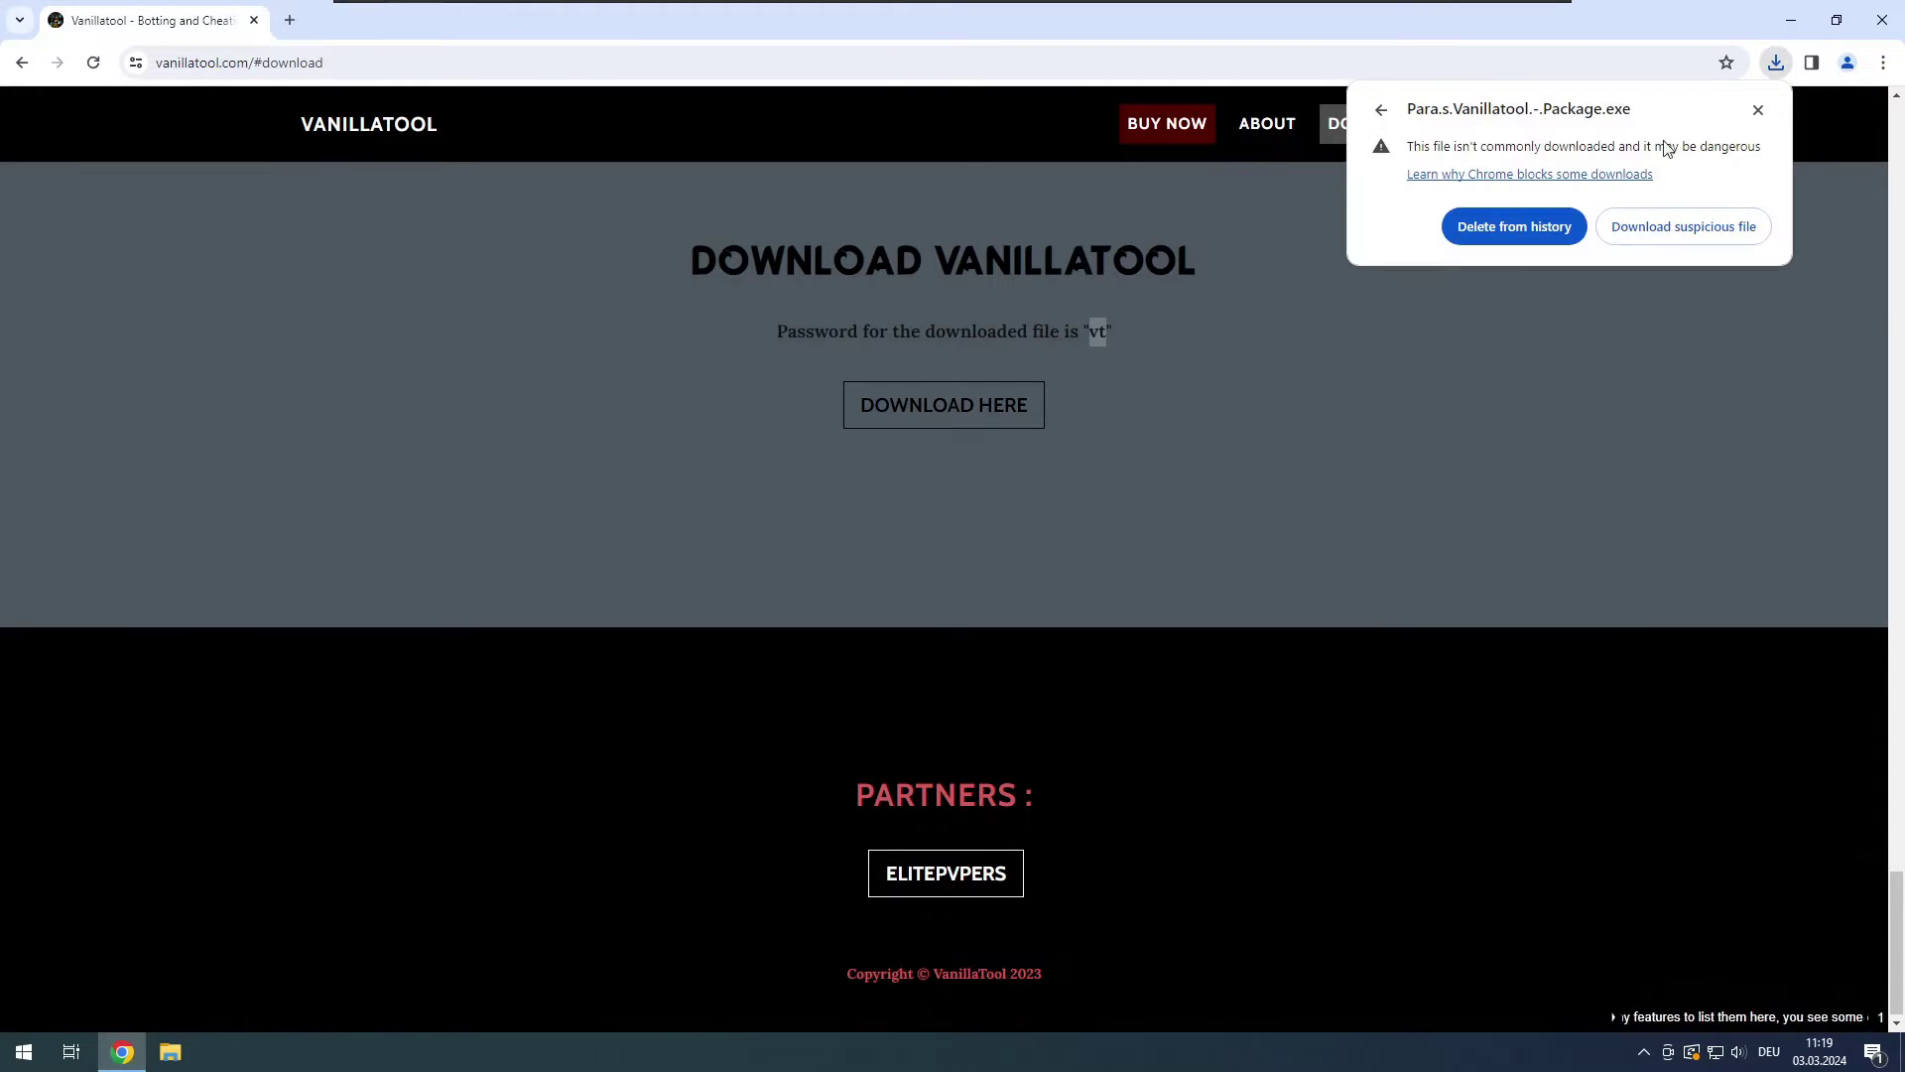
click(1642, 227)
click(1775, 63)
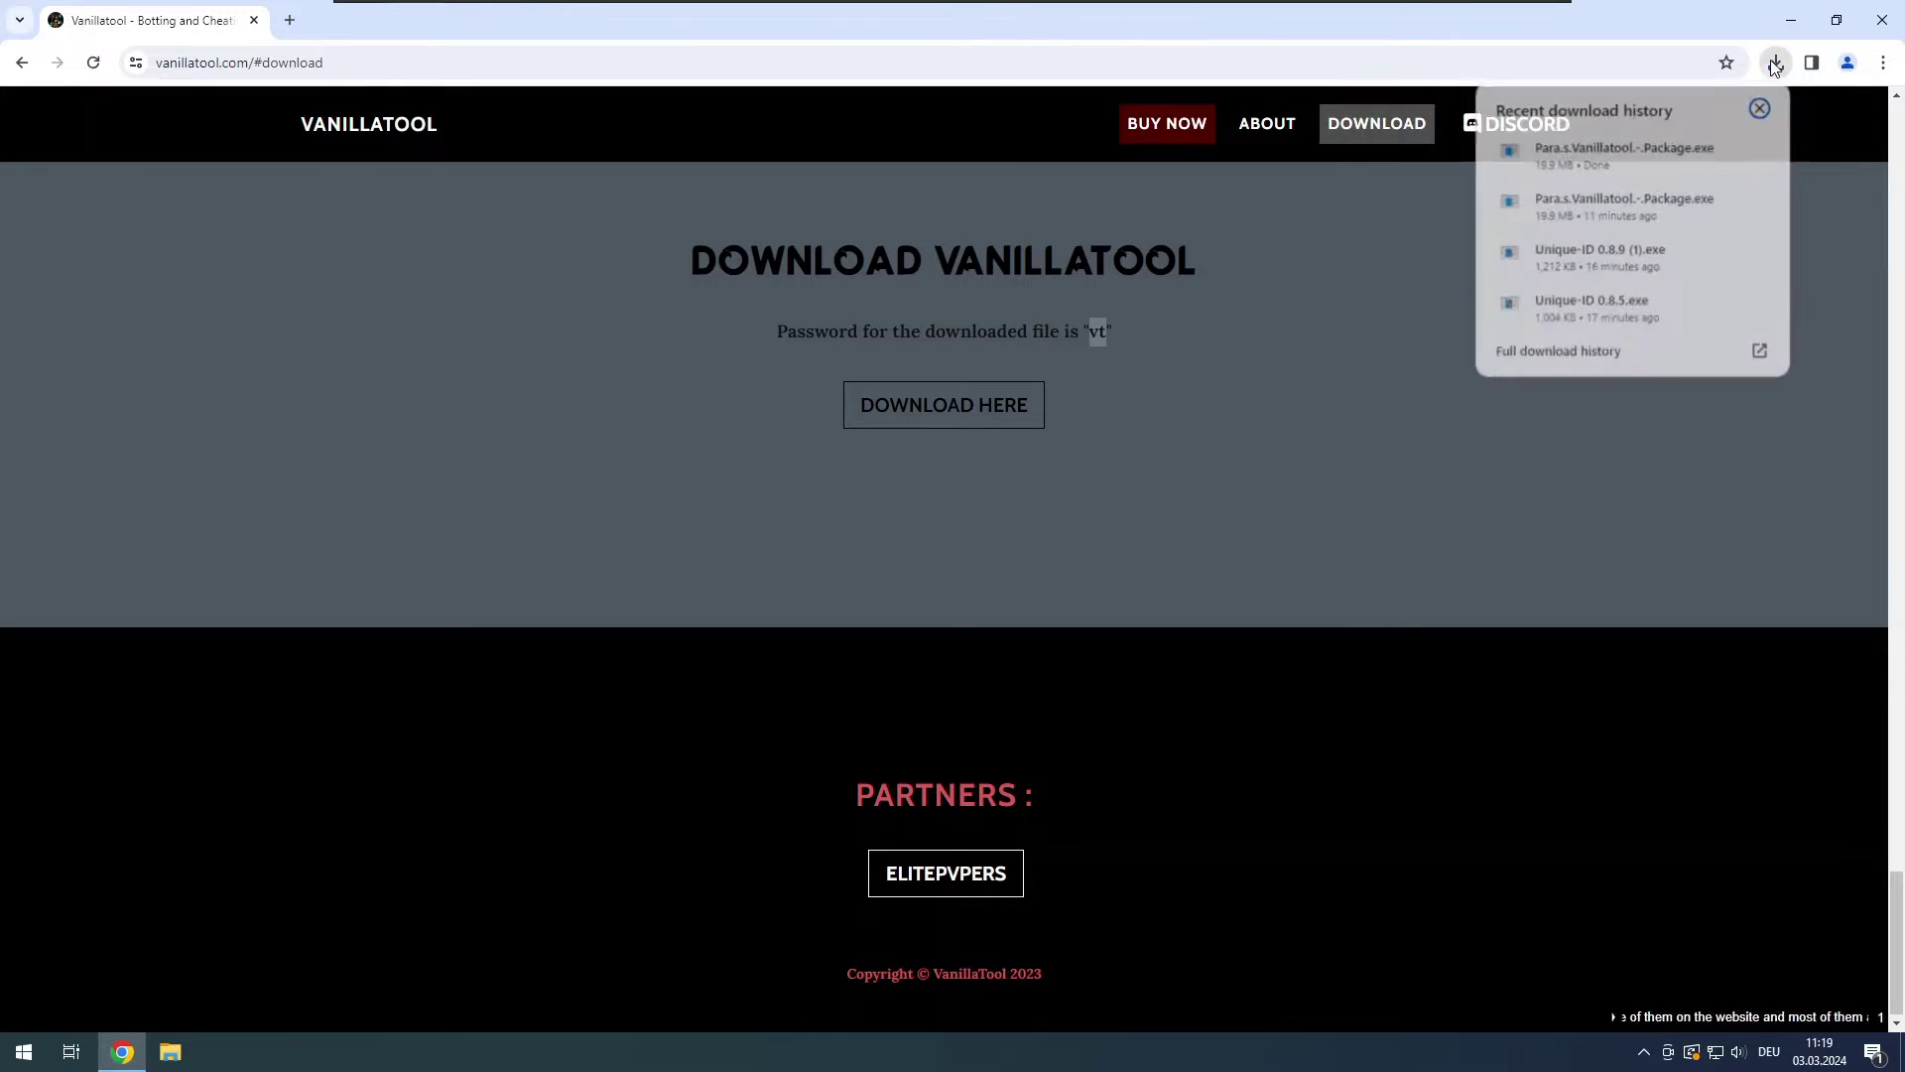
click(1647, 149)
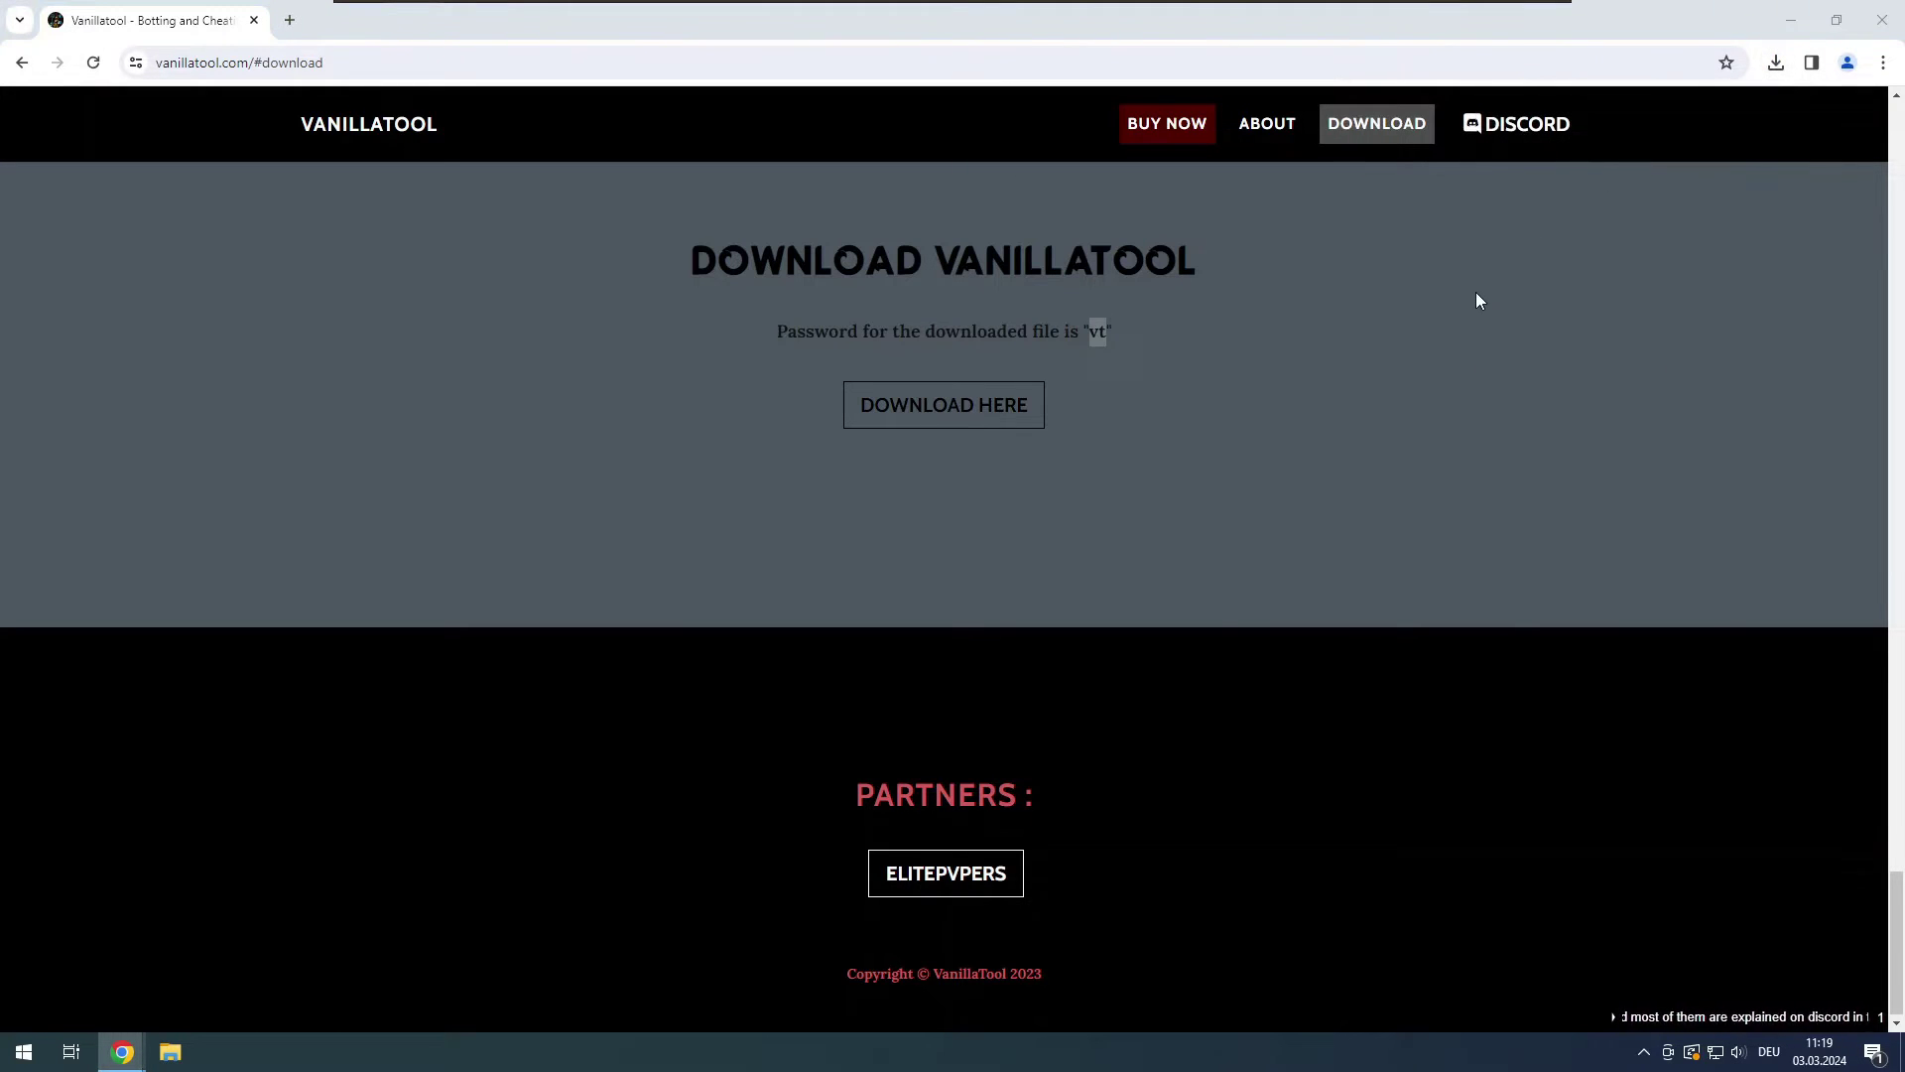
Run the package past SmartScreen, extract it with the archive password, then minimize Chrome.
click(754, 390)
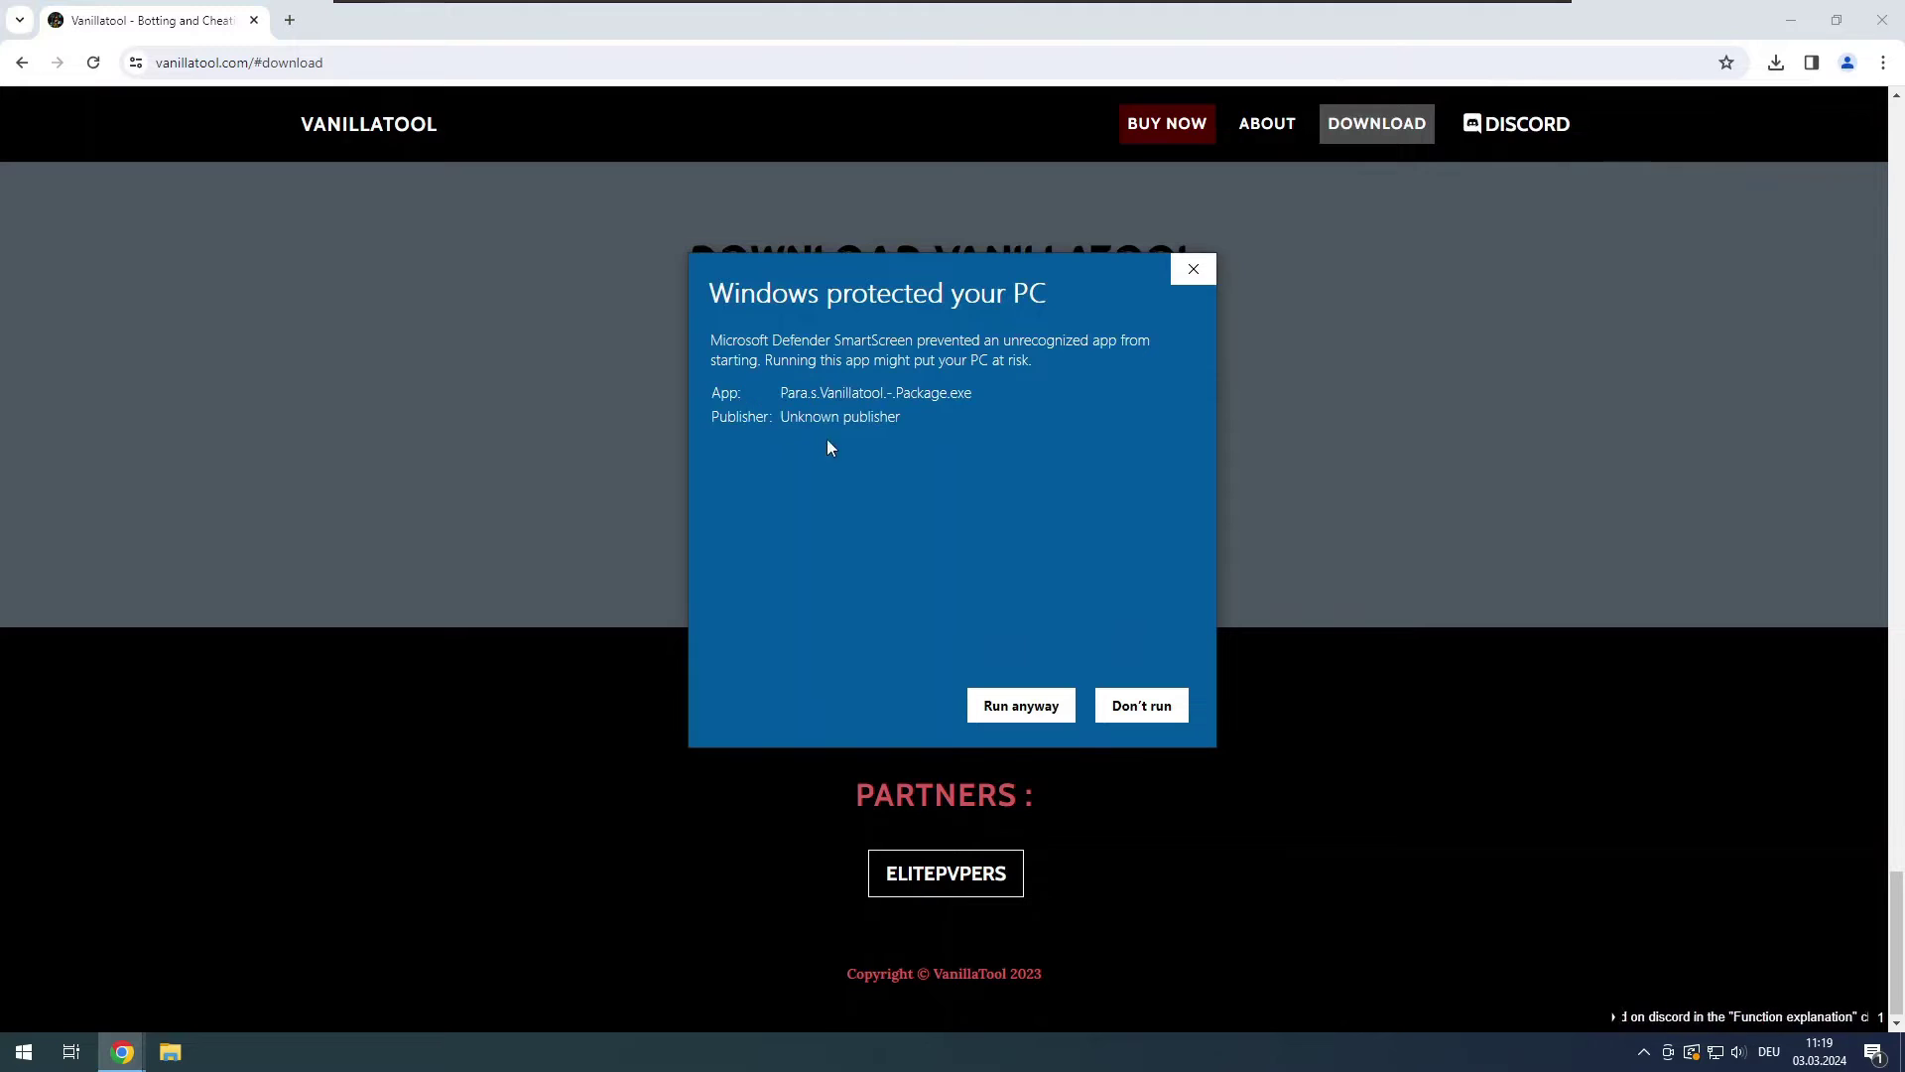
click(1021, 702)
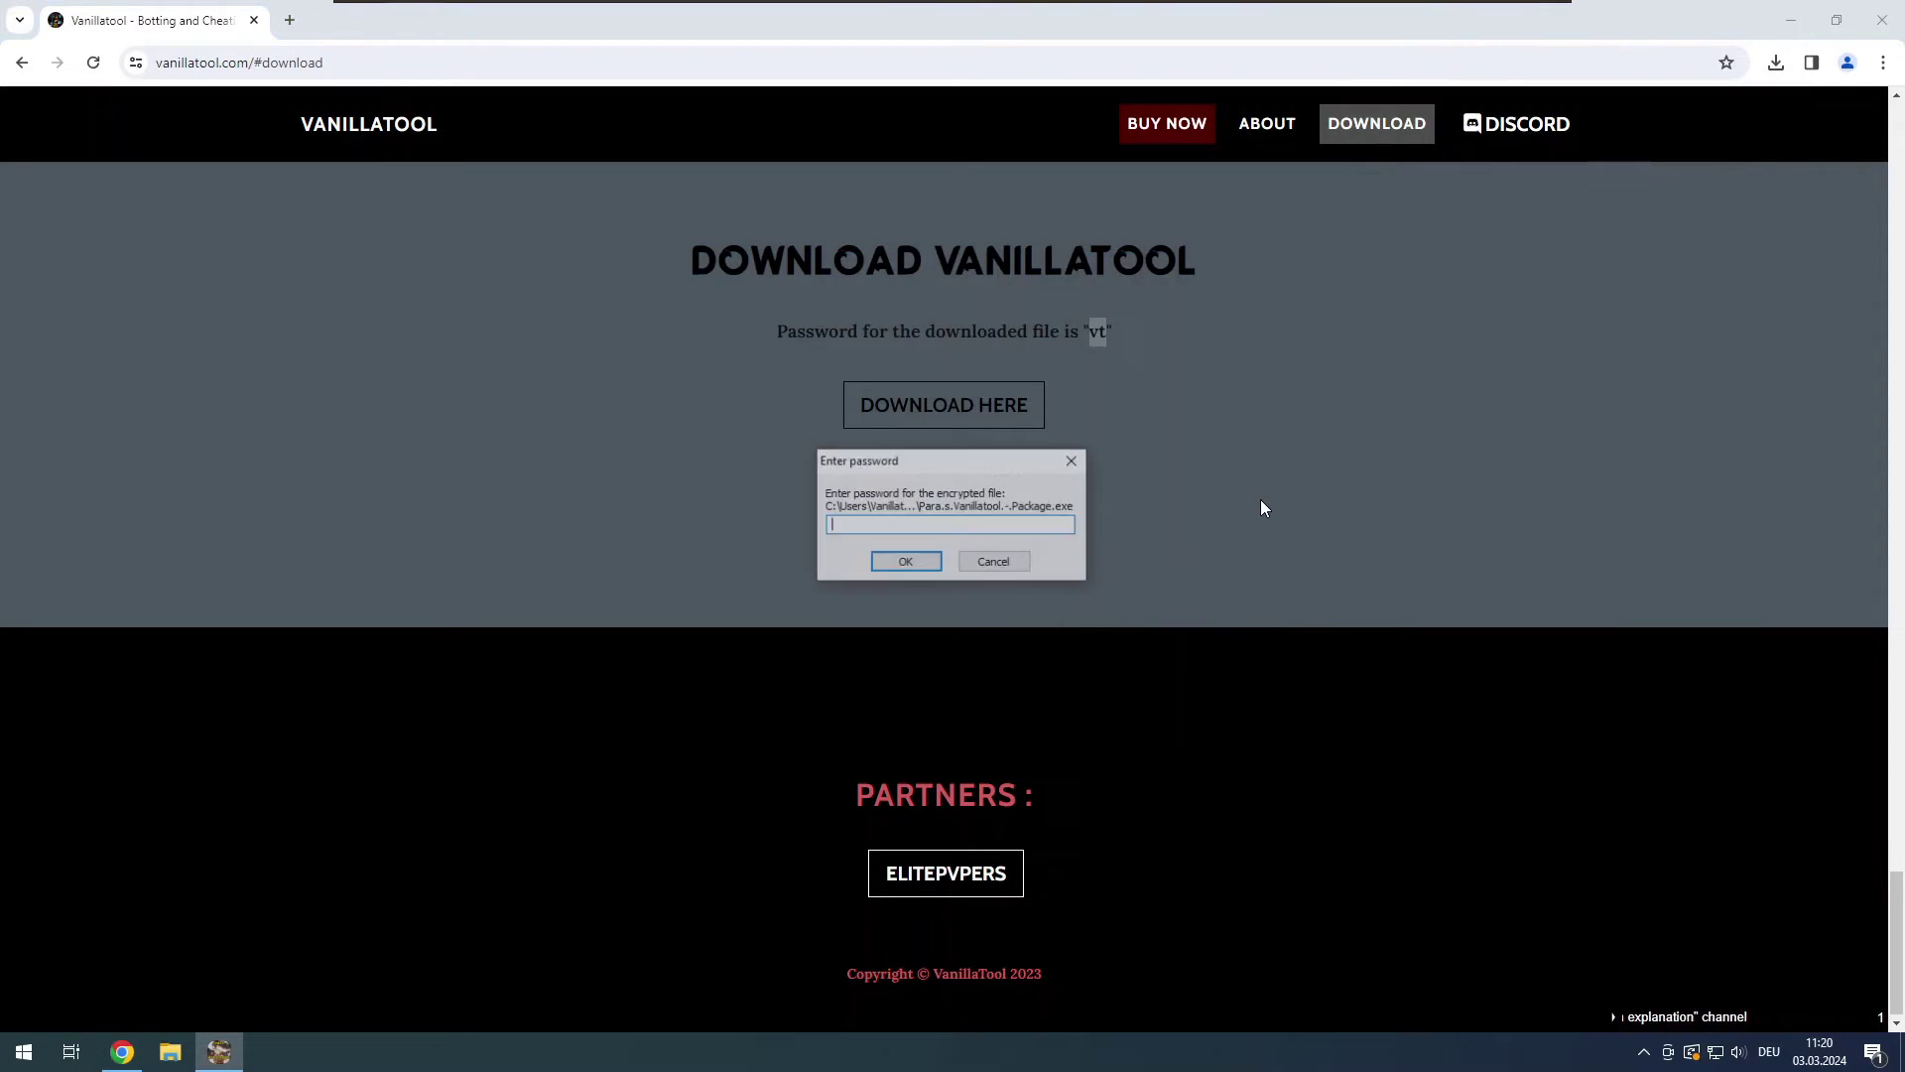
key(Return)
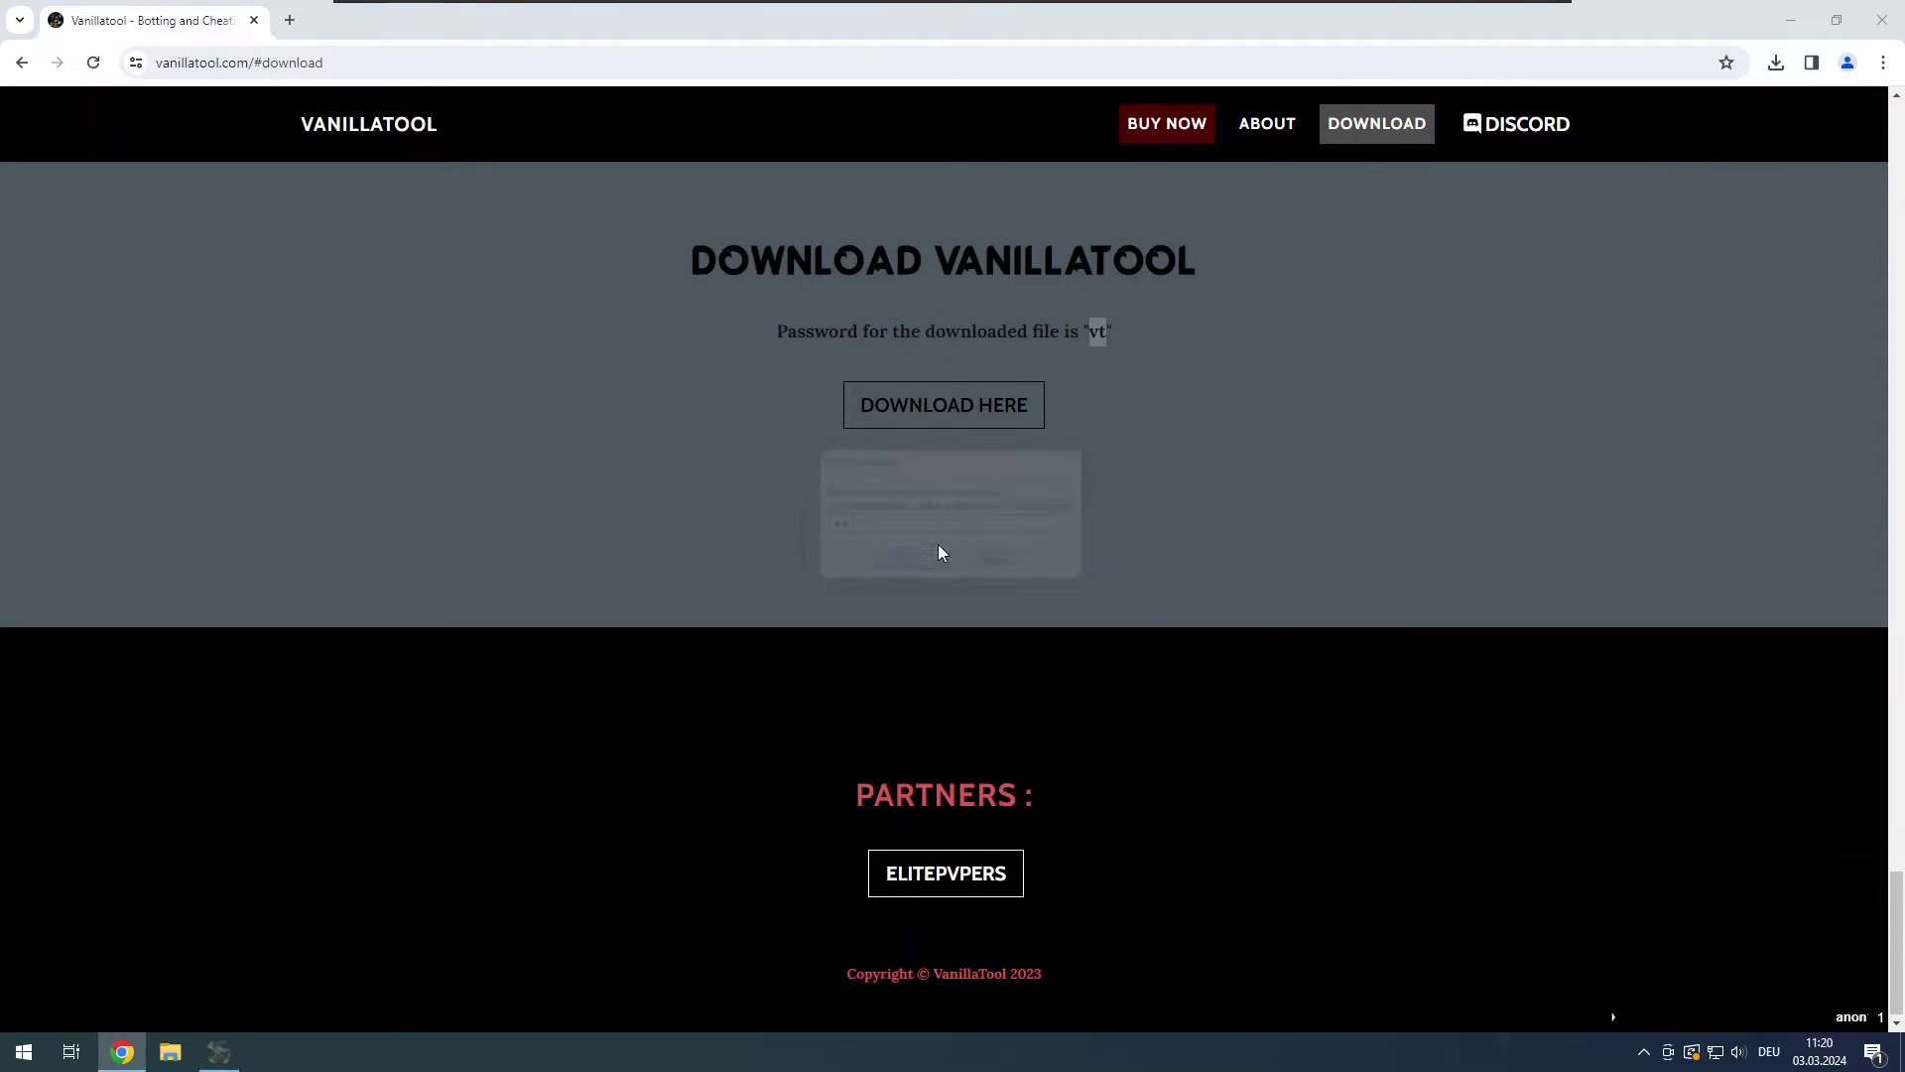
click(1789, 22)
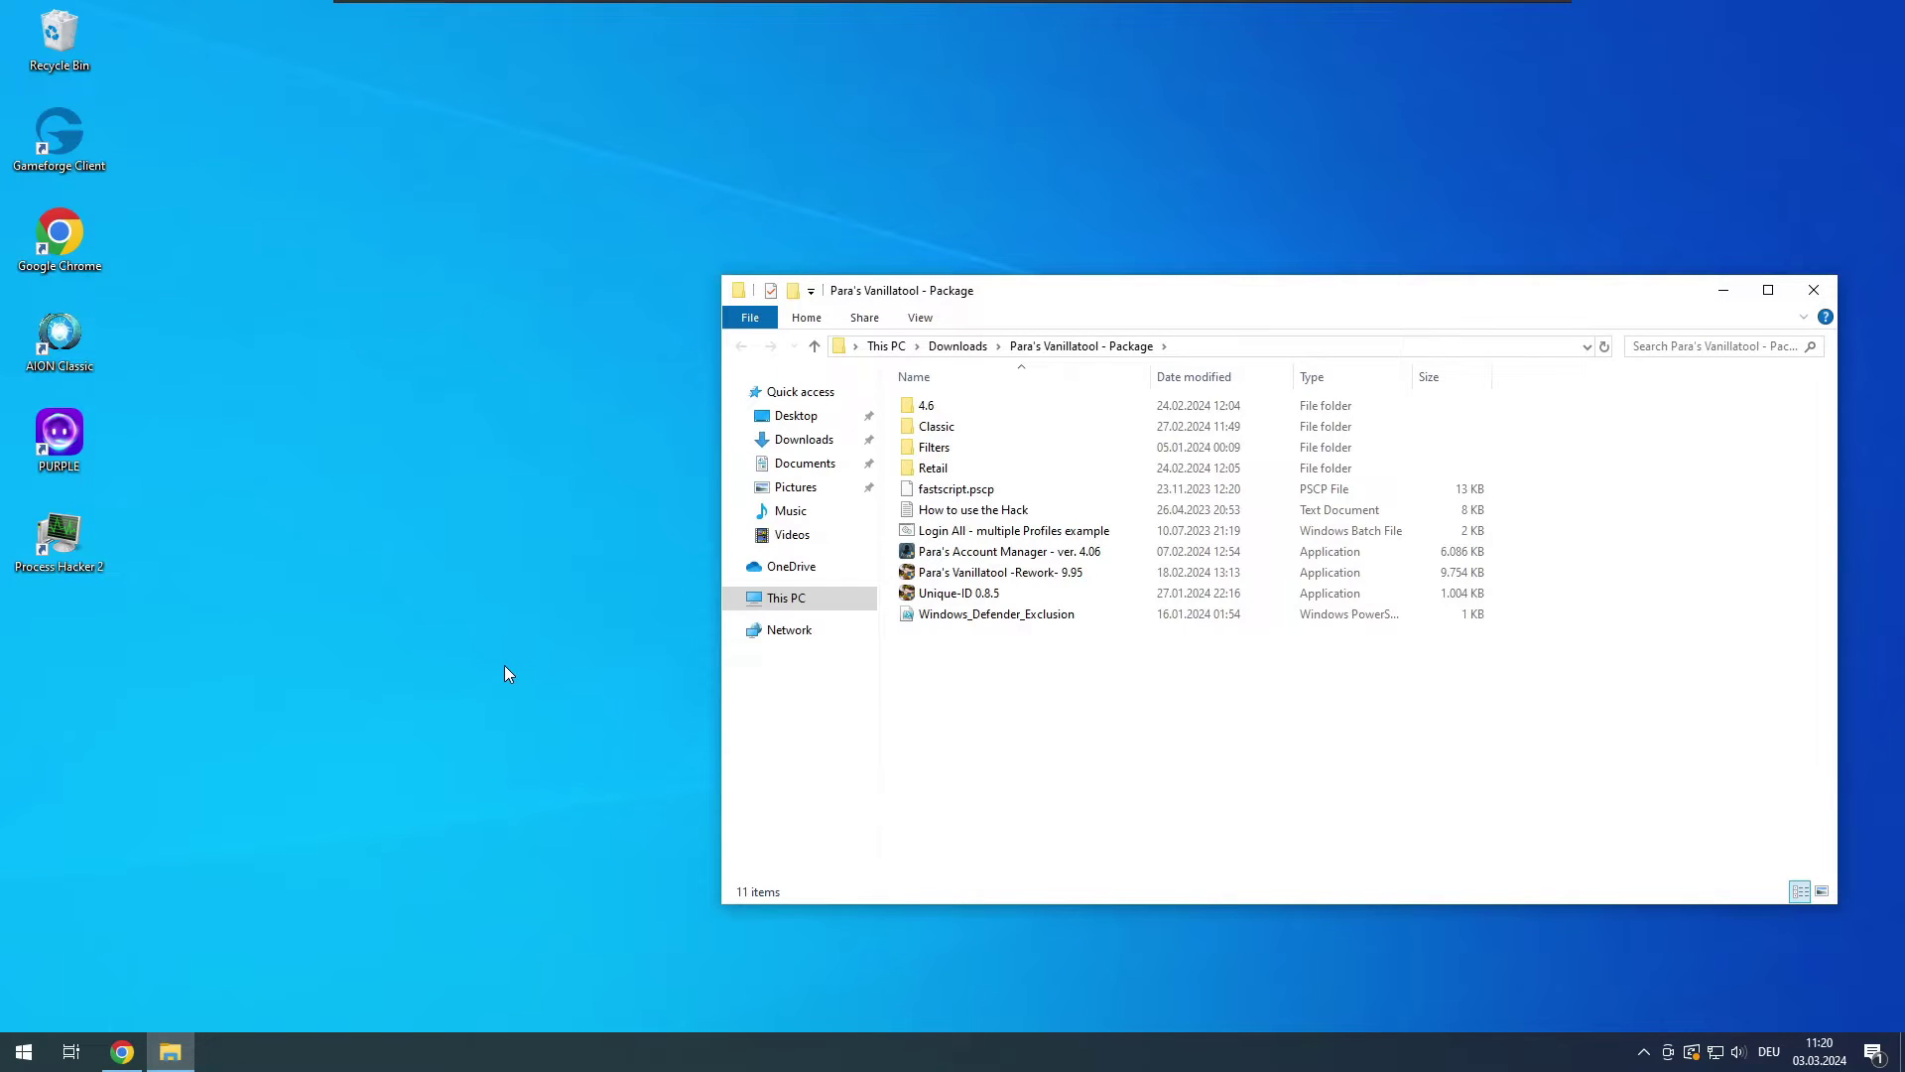
Launch Windows PowerShell (Admin) from the Start button's menu and move it left.
click(5, 1053)
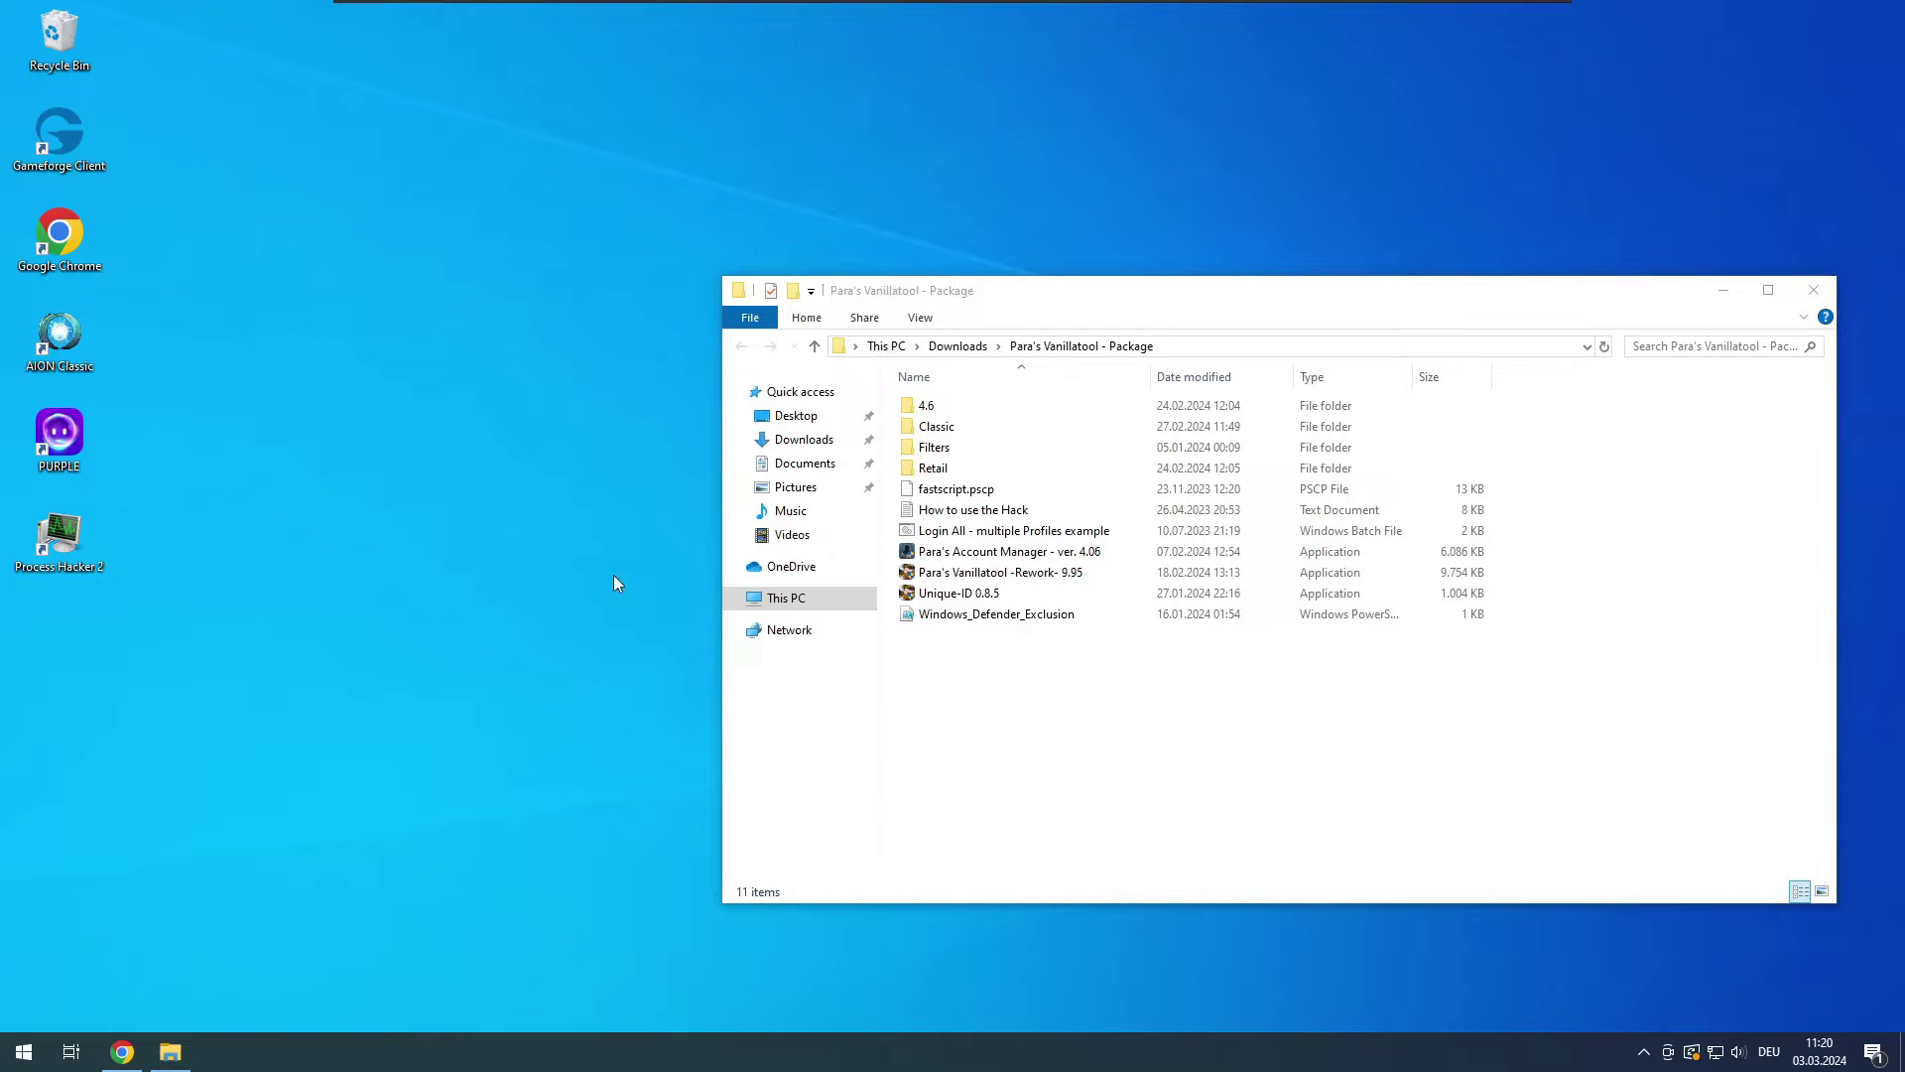
right_click(22, 1051)
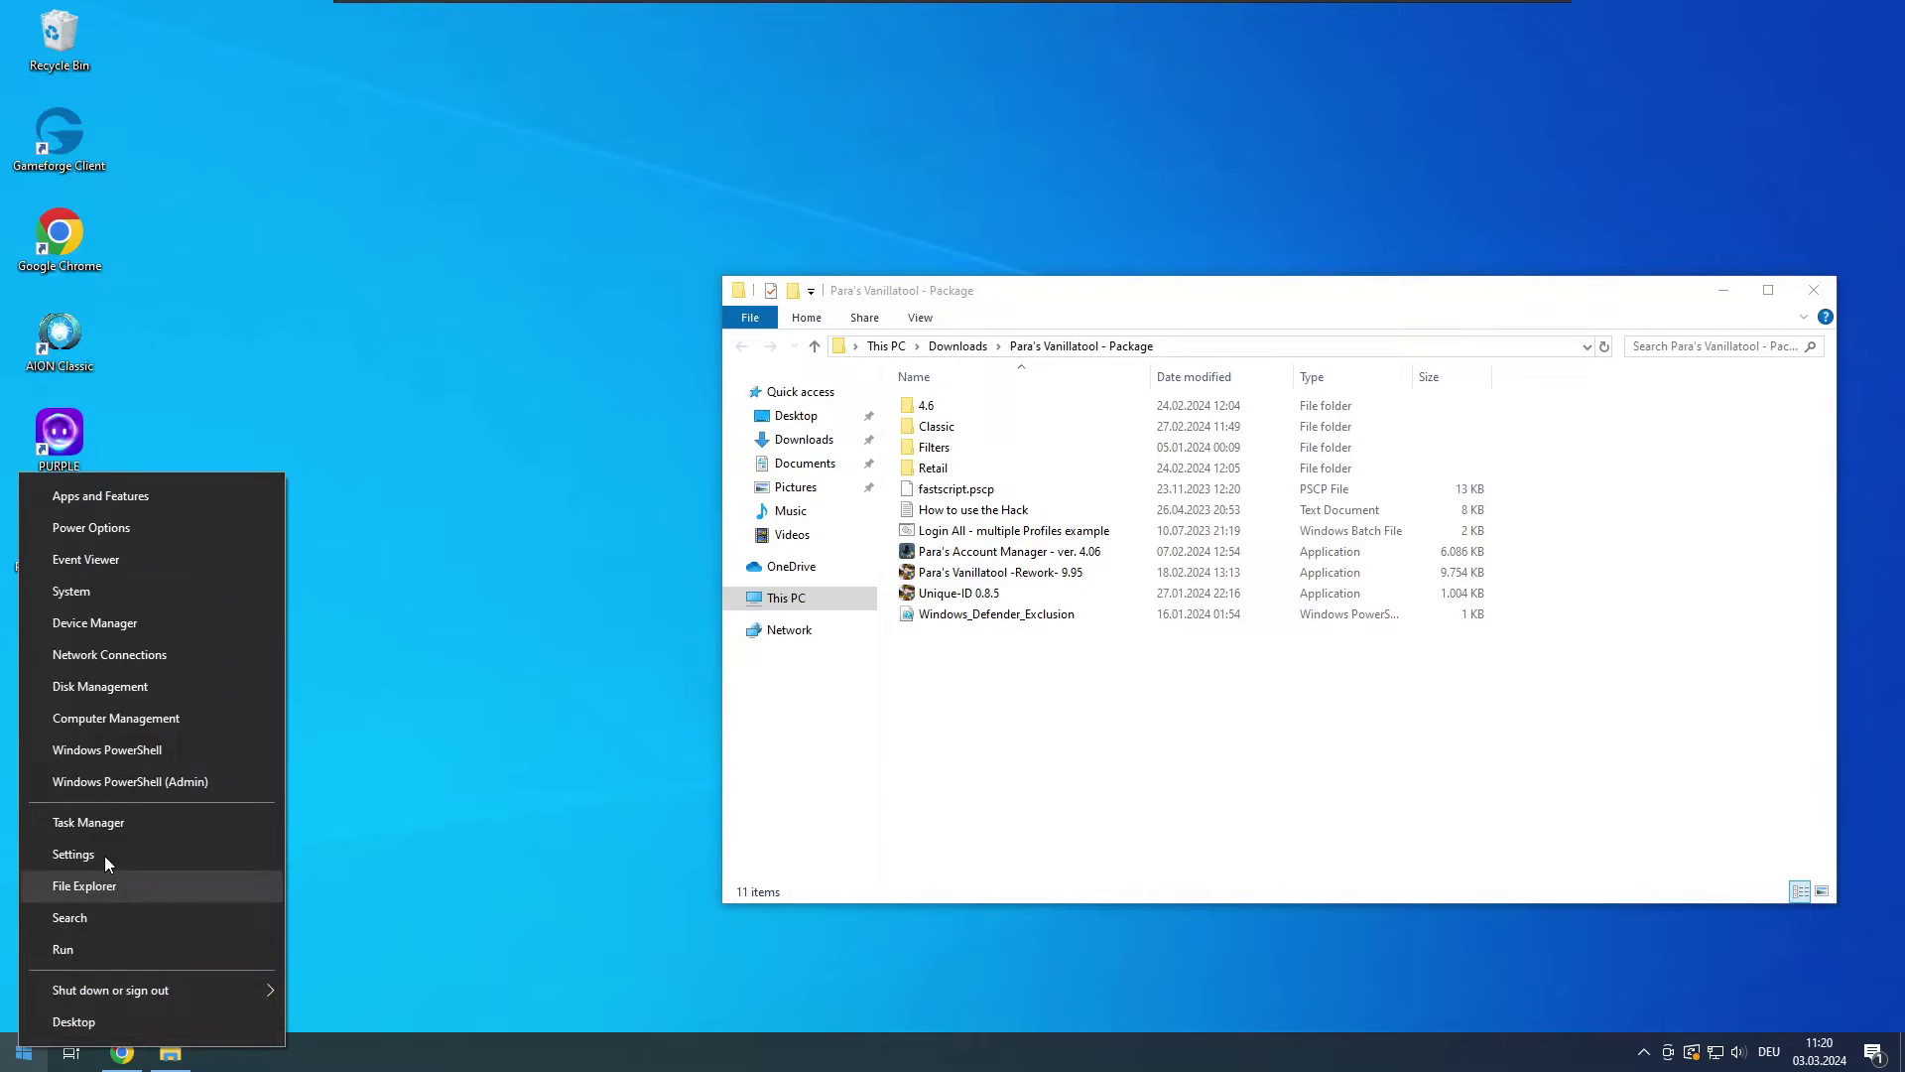
click(99, 783)
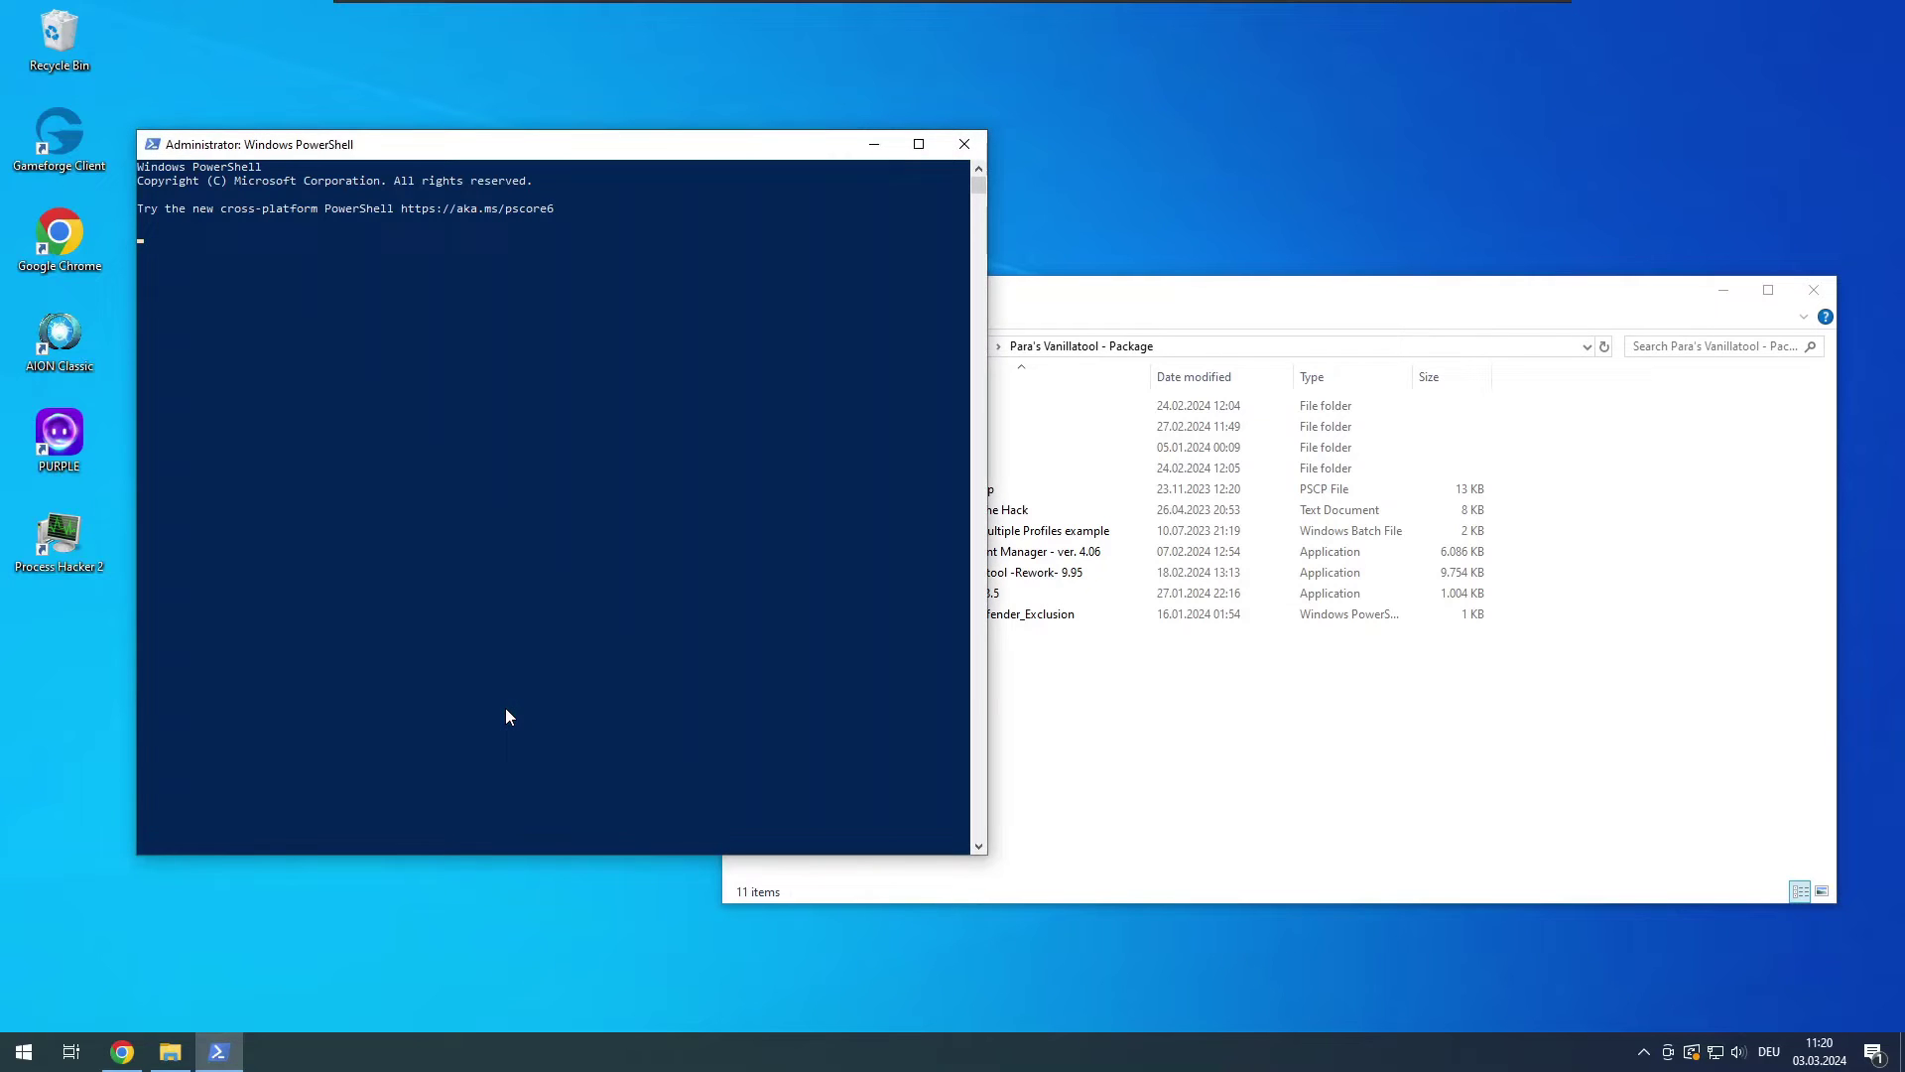
drag(604, 154, 536, 184)
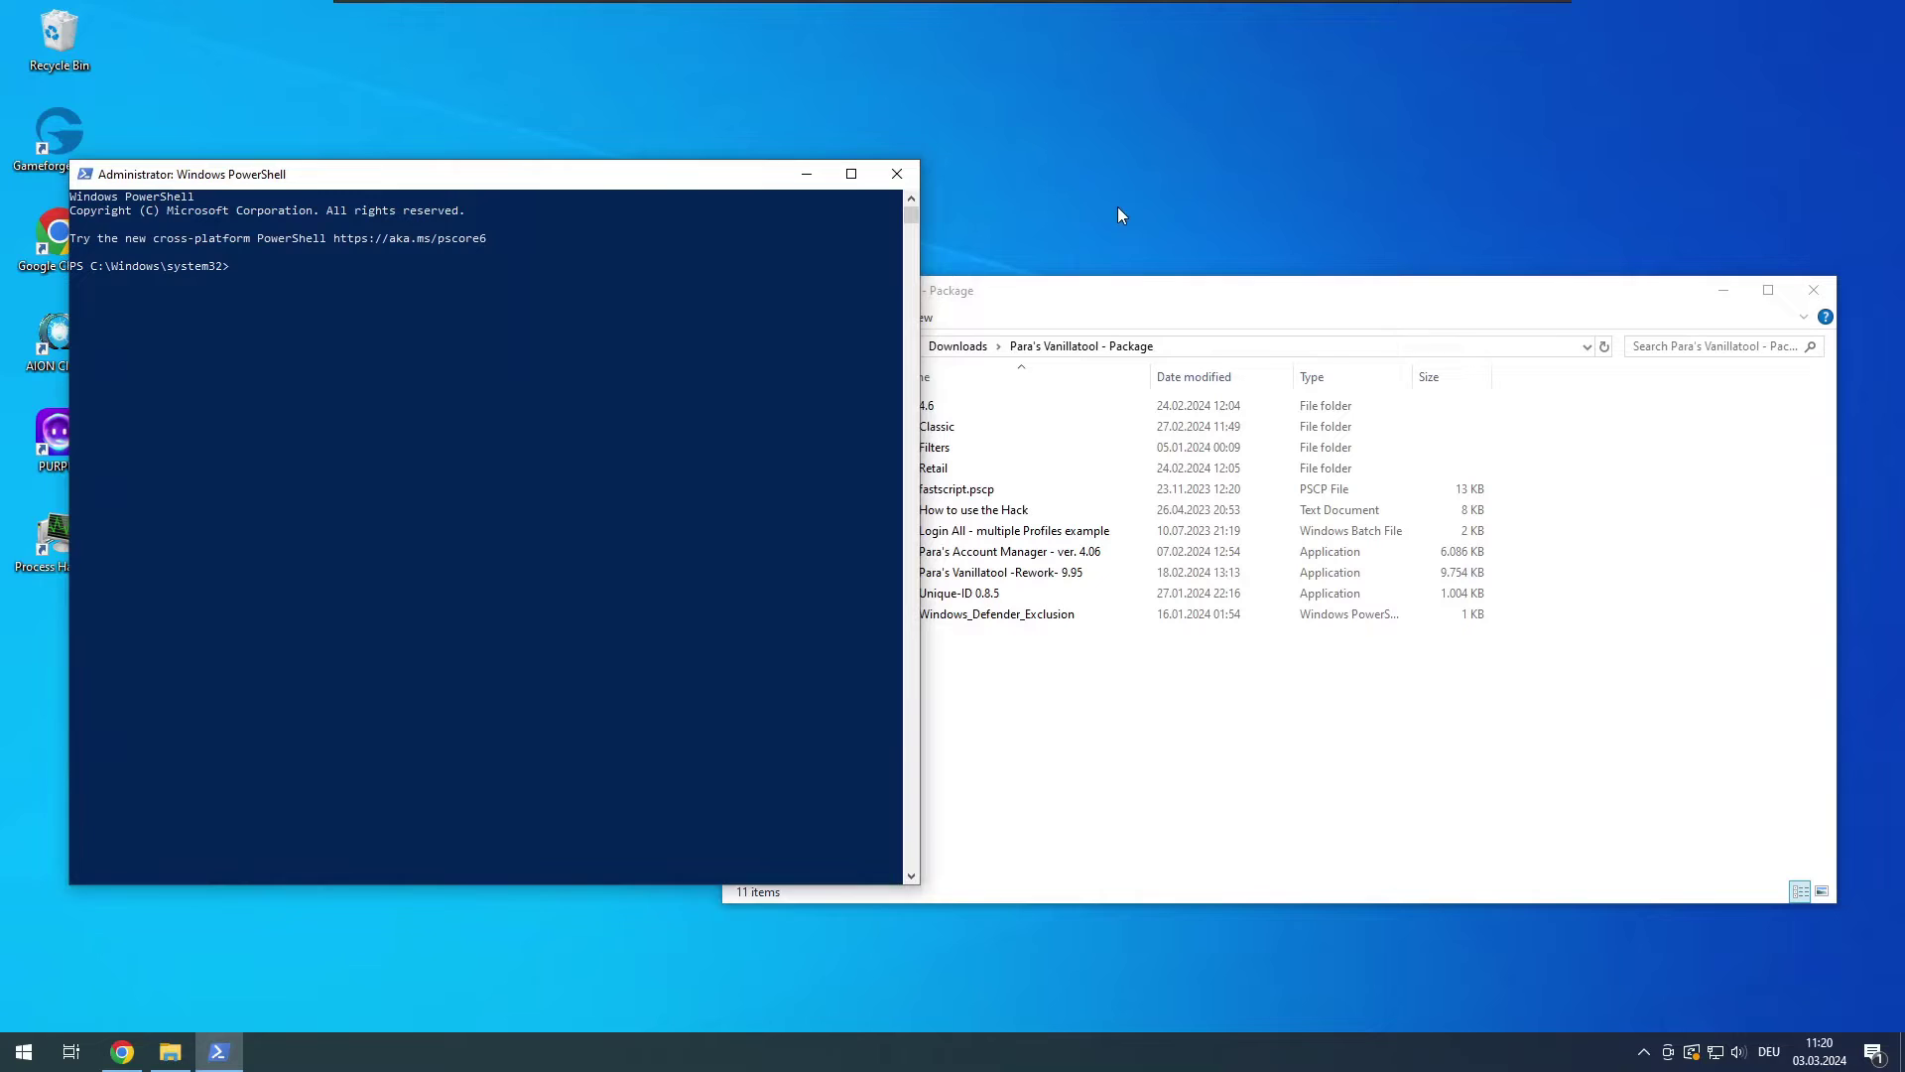
Copy the "Para's Vanillatool - Package" folder path and cd into it in PowerShell.
drag(1113, 303, 1204, 256)
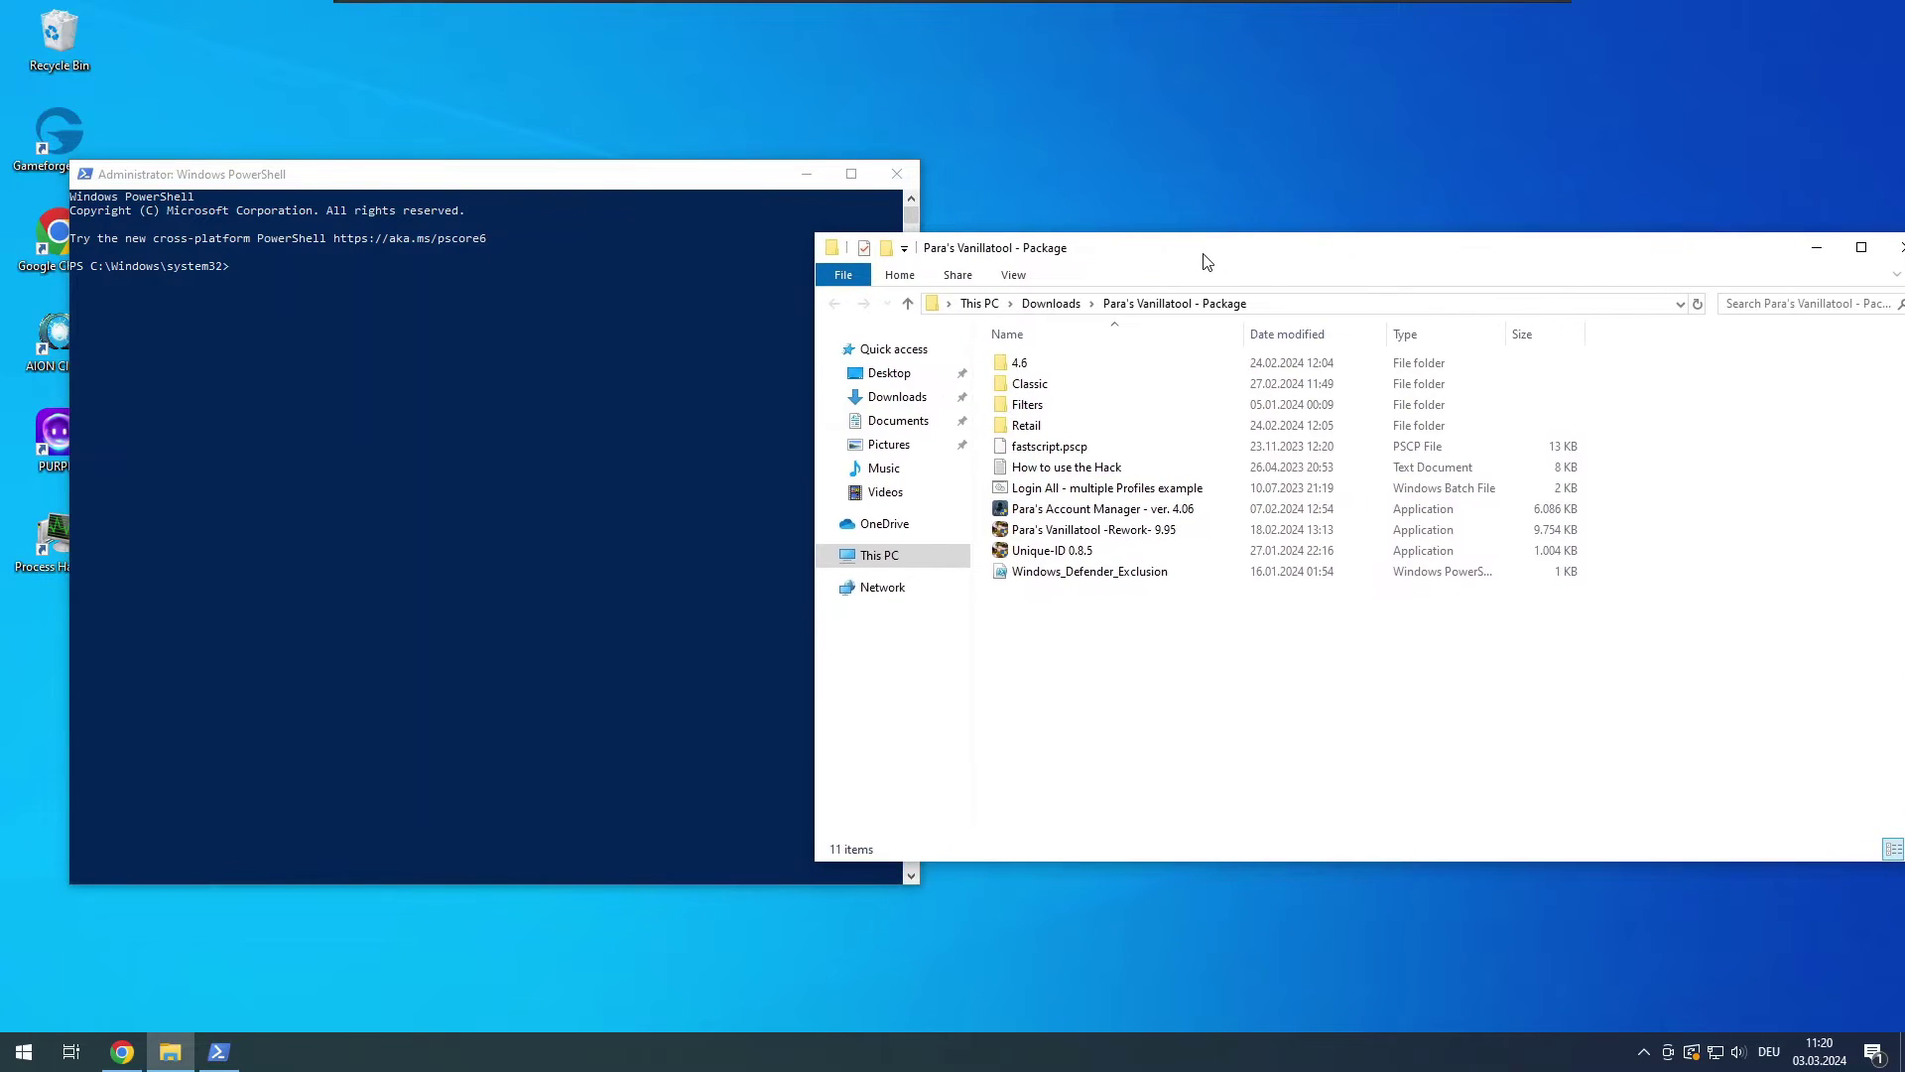
click(1290, 300)
key(ctrl+c)
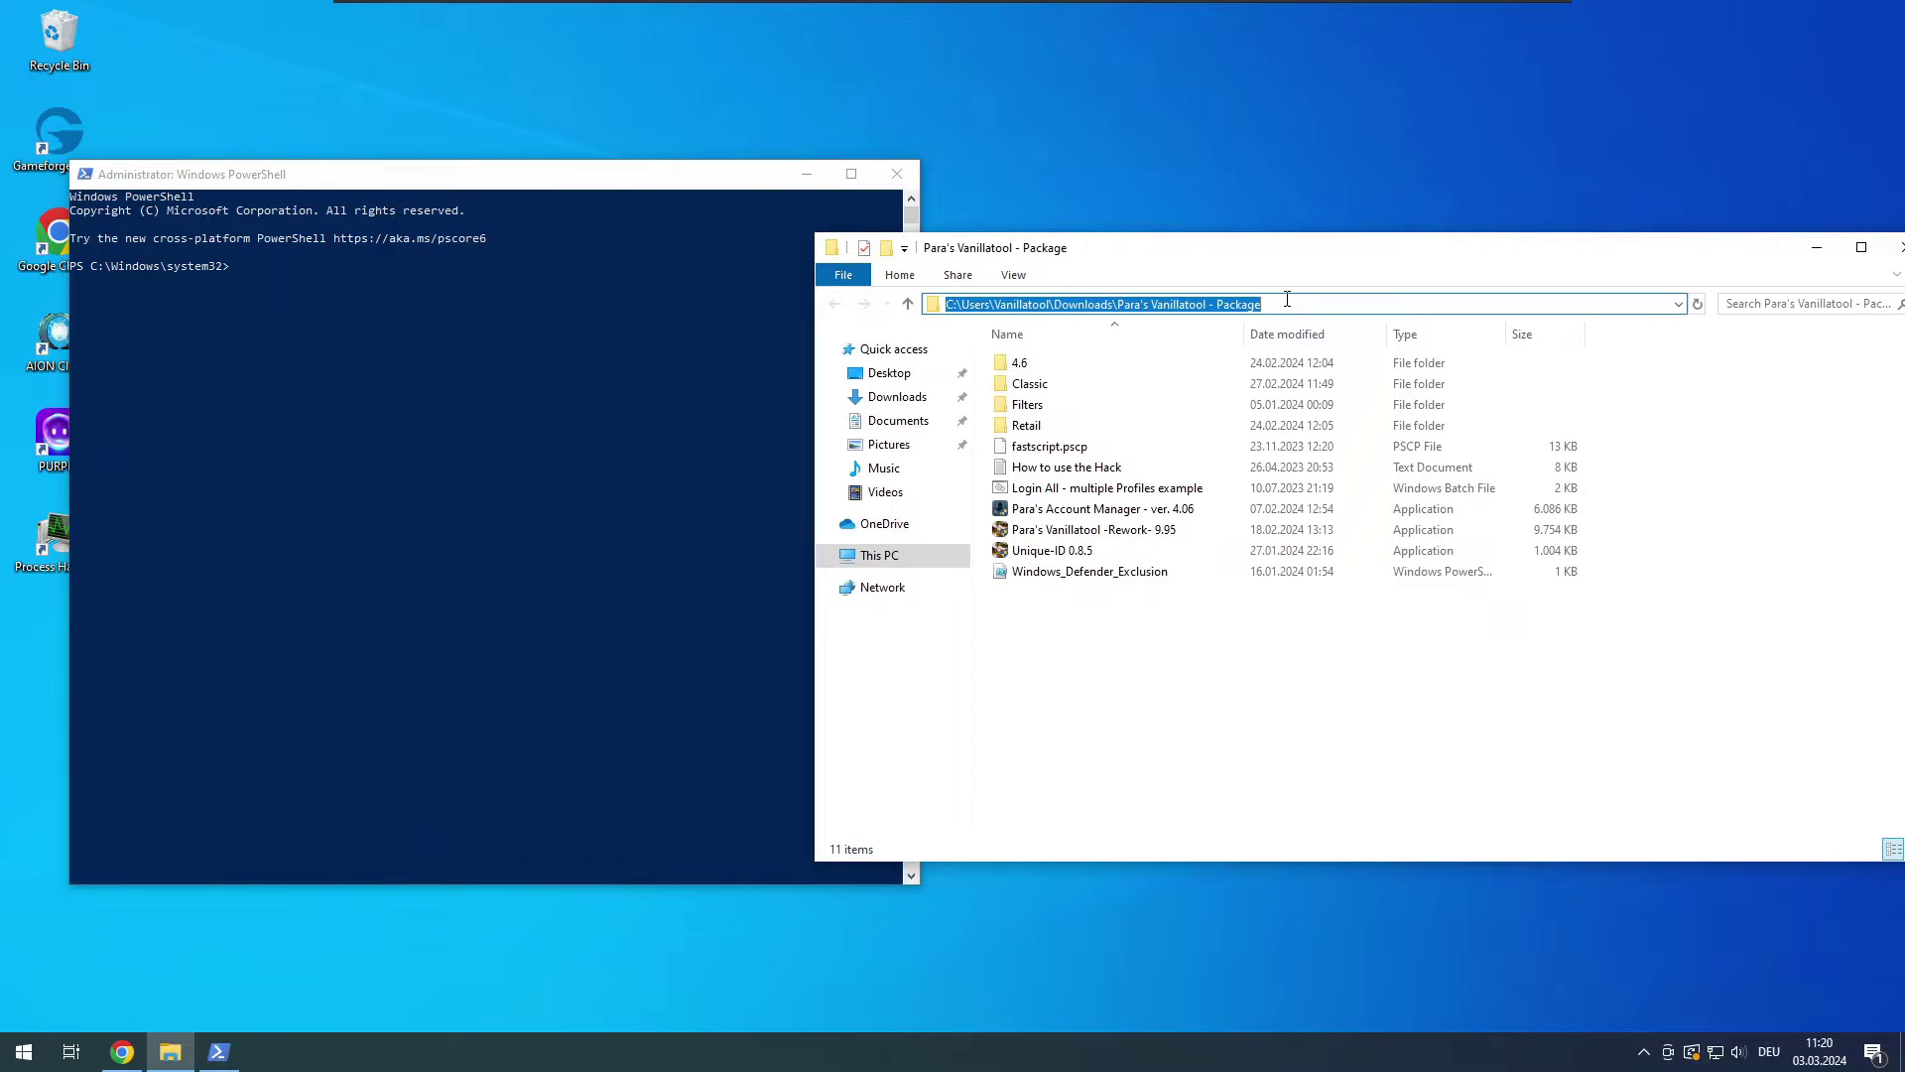
click(588, 369)
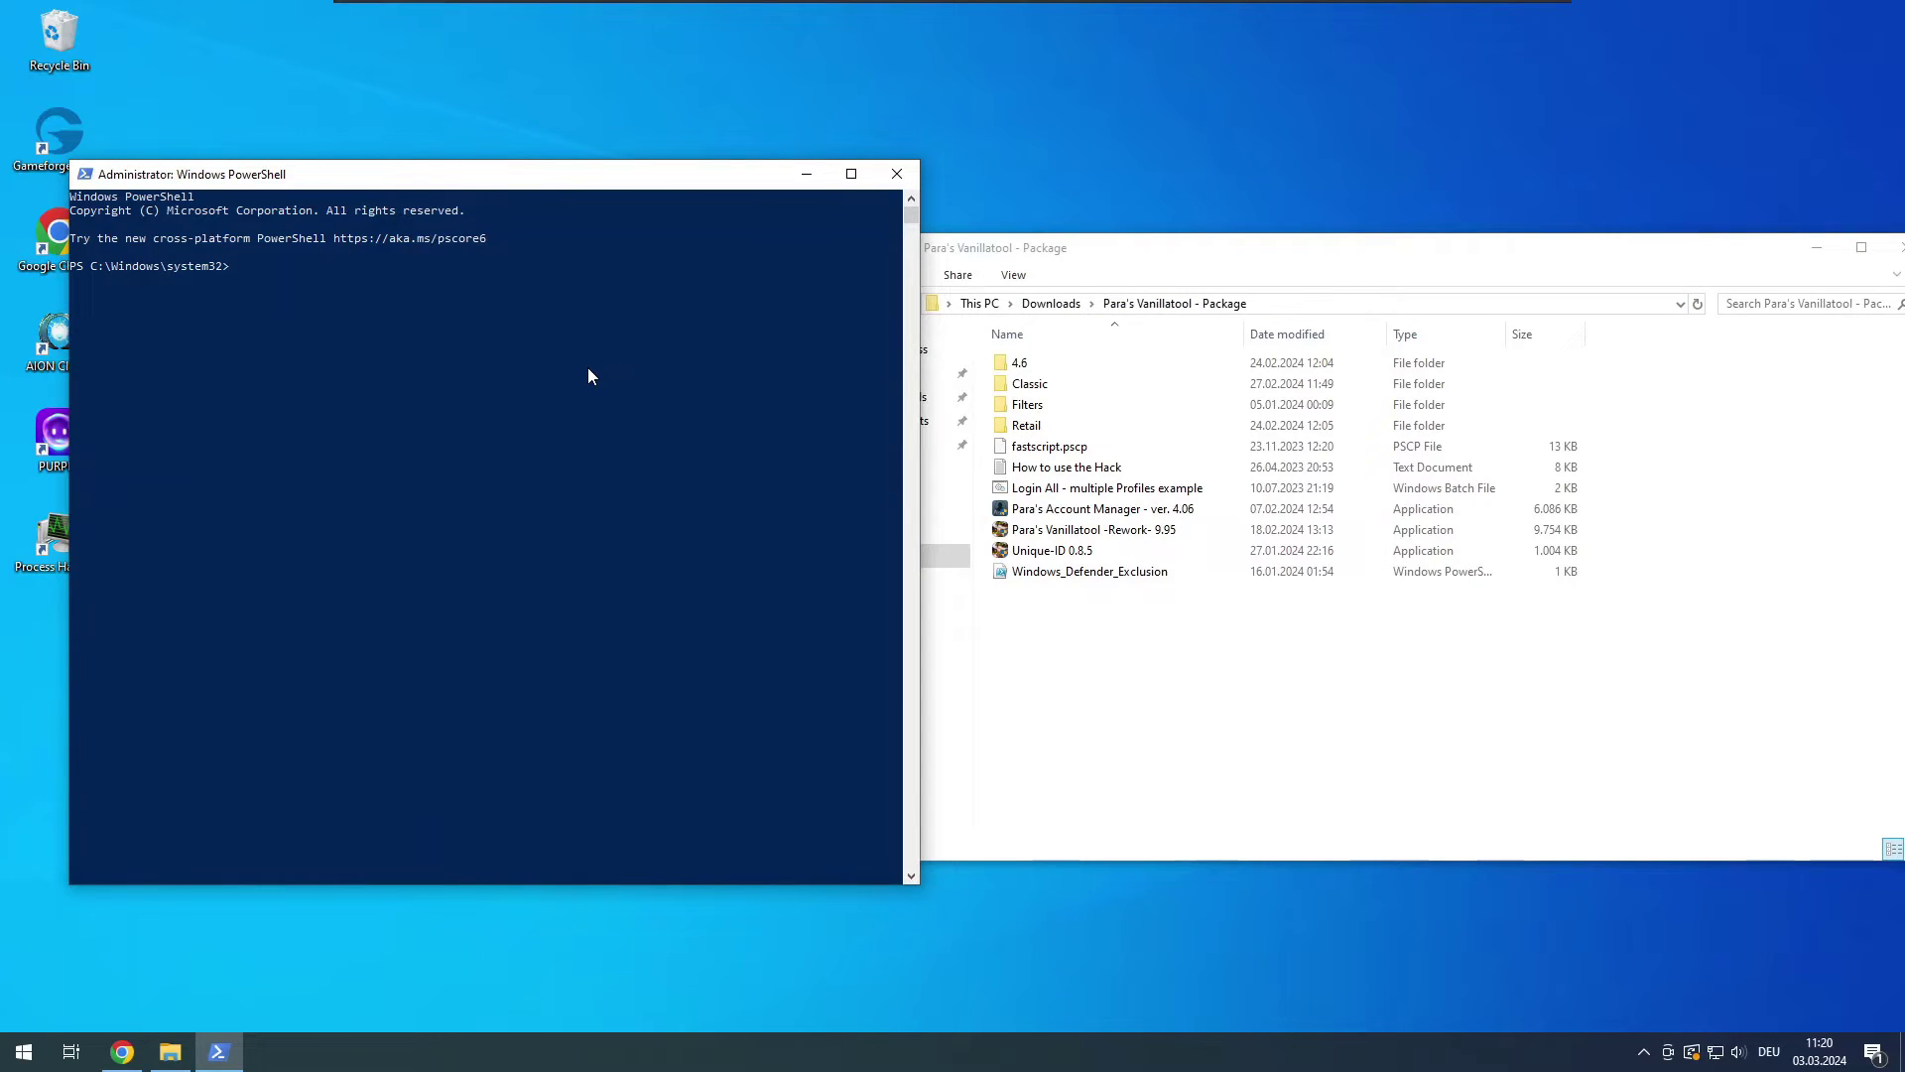
text(cd ")
key(ctrl+v)
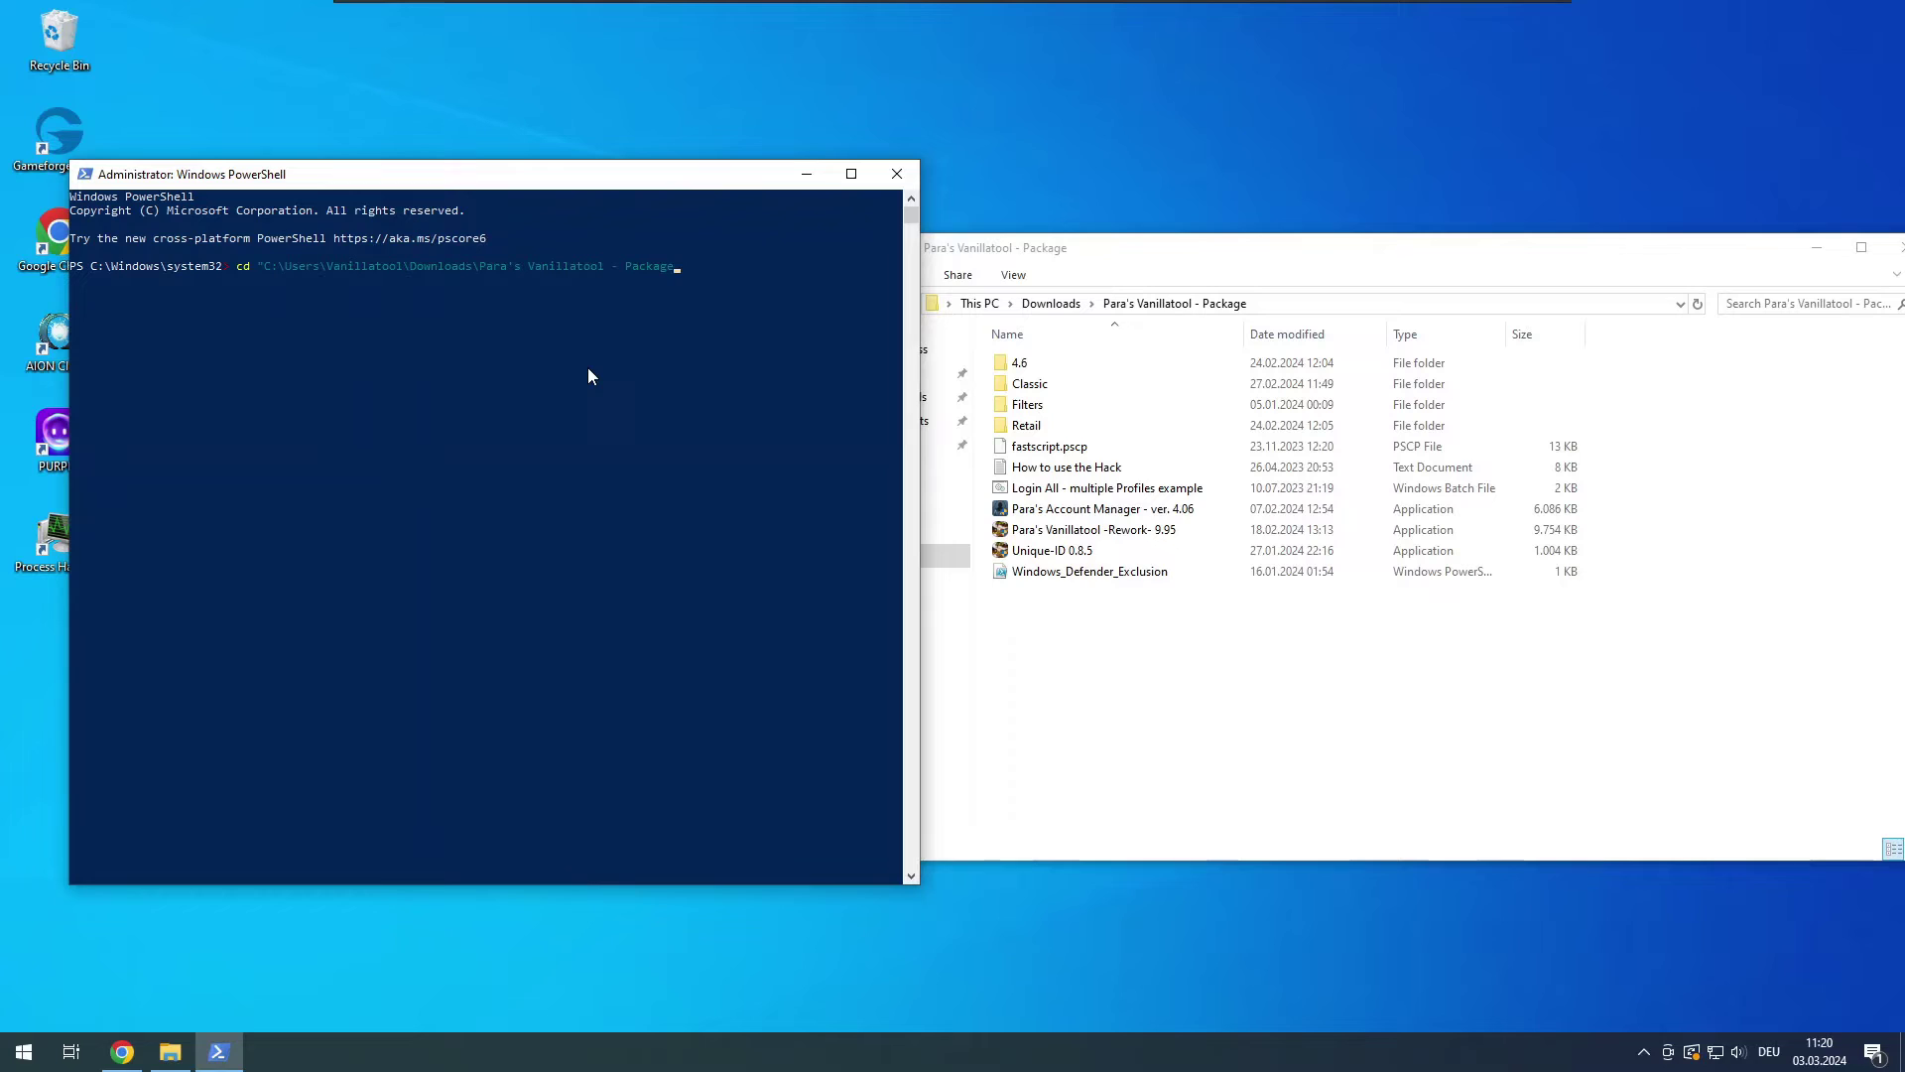
text(")
key(Return)
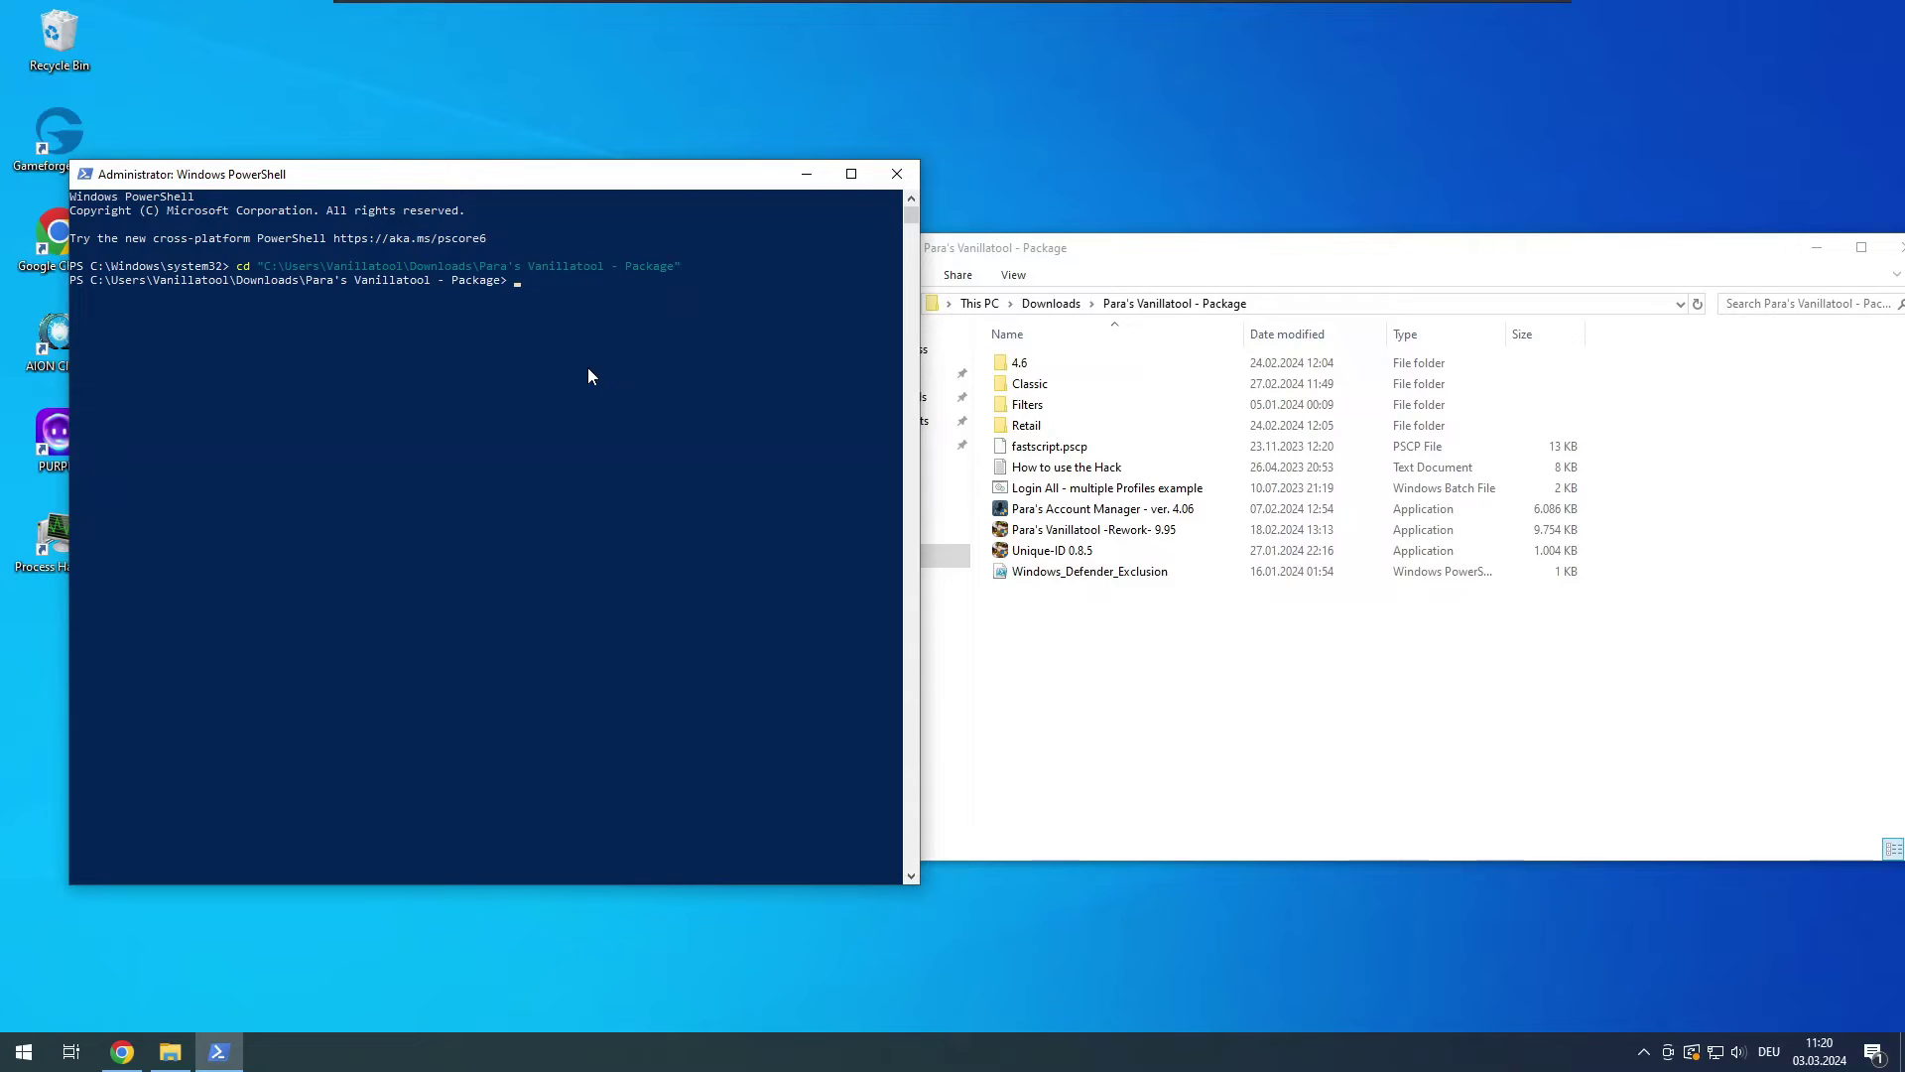
Run set-executionpolicy unrestricted.
text(set-executionpolicy unrestricted)
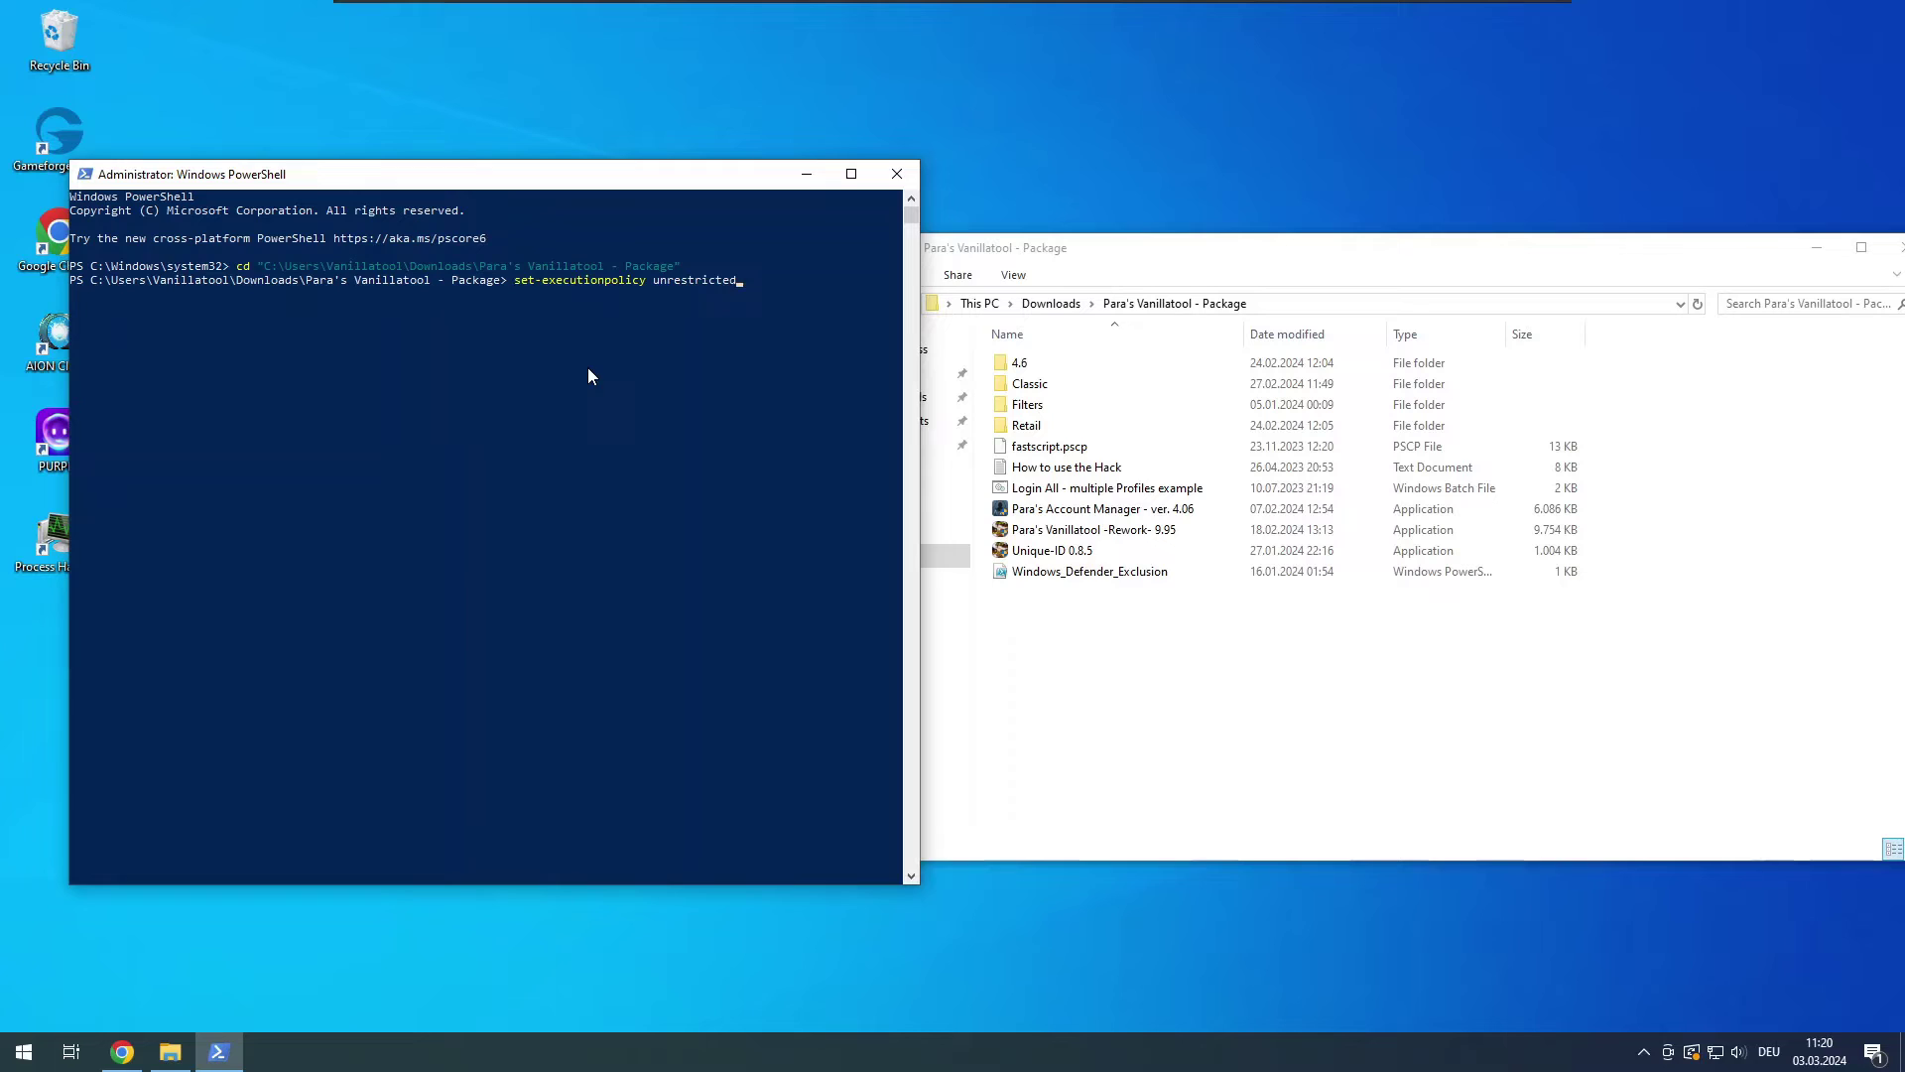
key(Return)
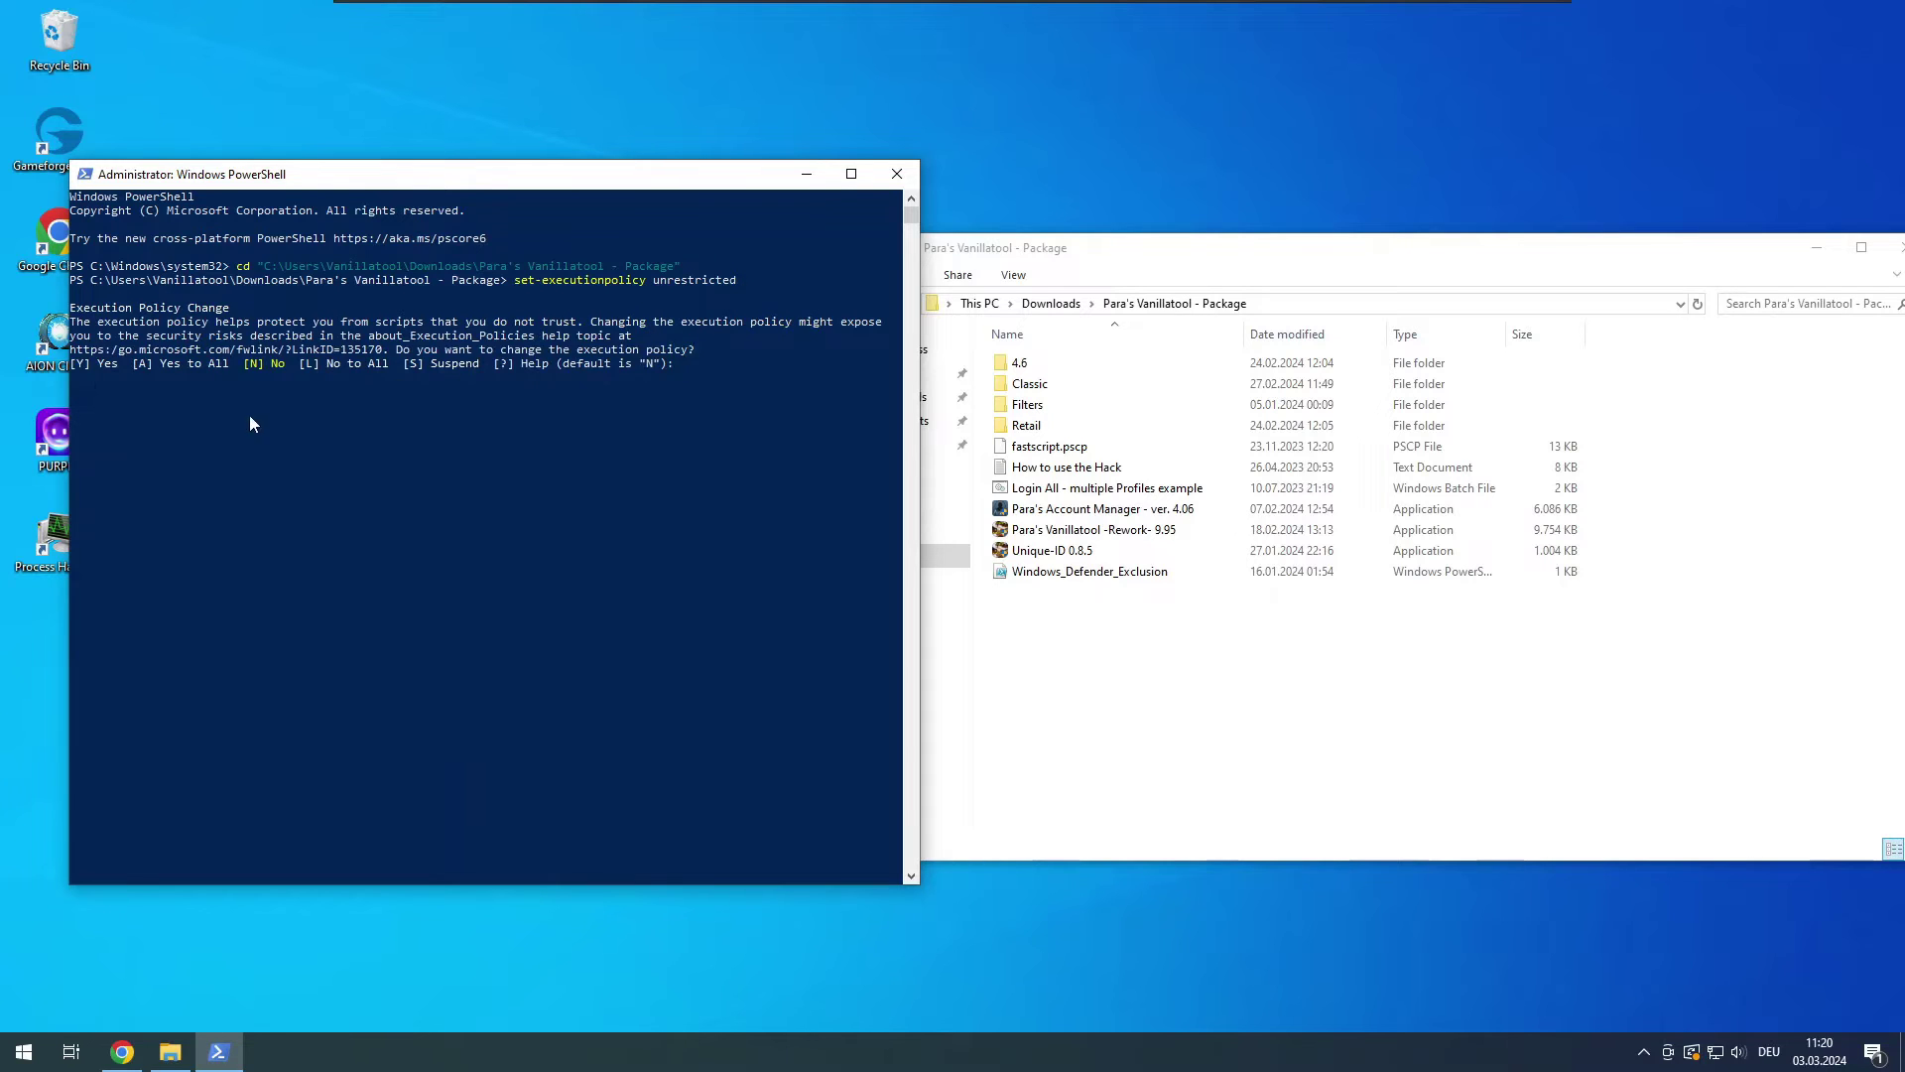
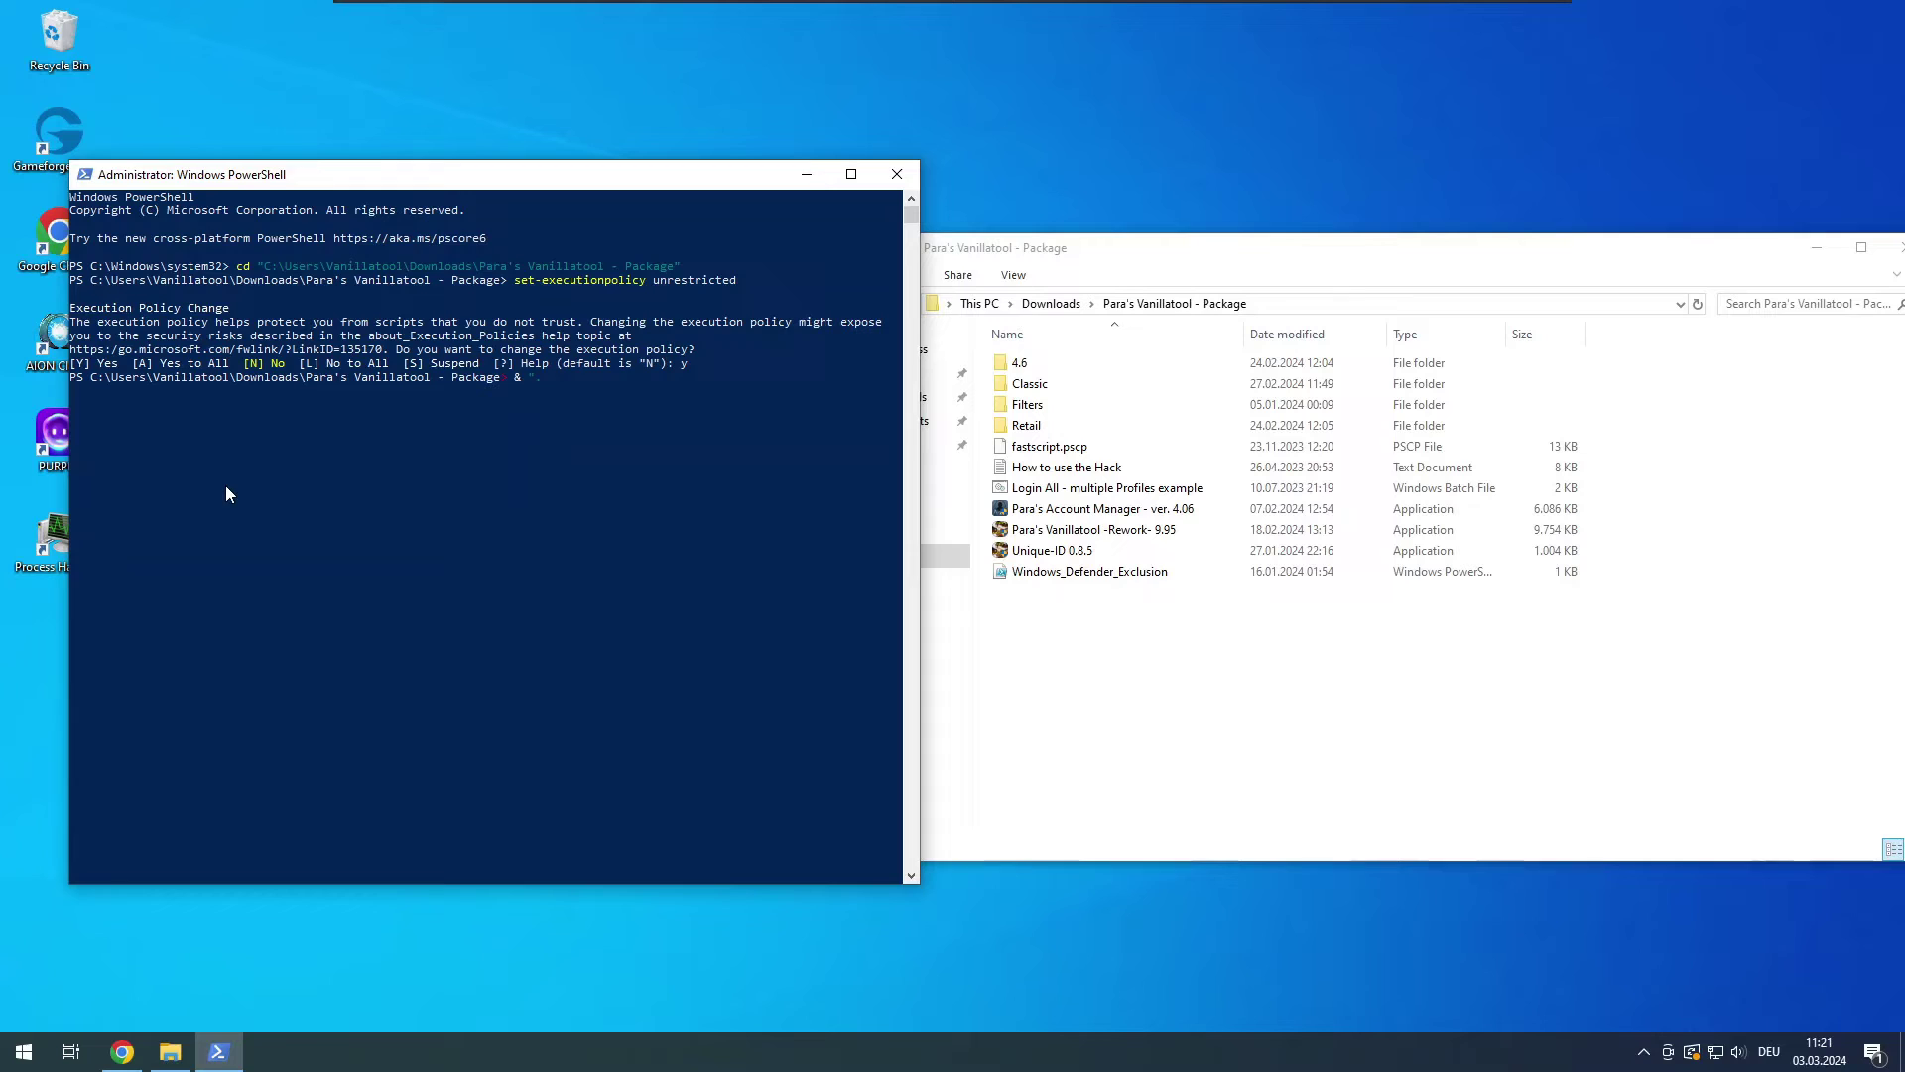
Type the script path '.\windows' toward calling Windows_Defender_Exclusion at the prompt.
text(\windows)
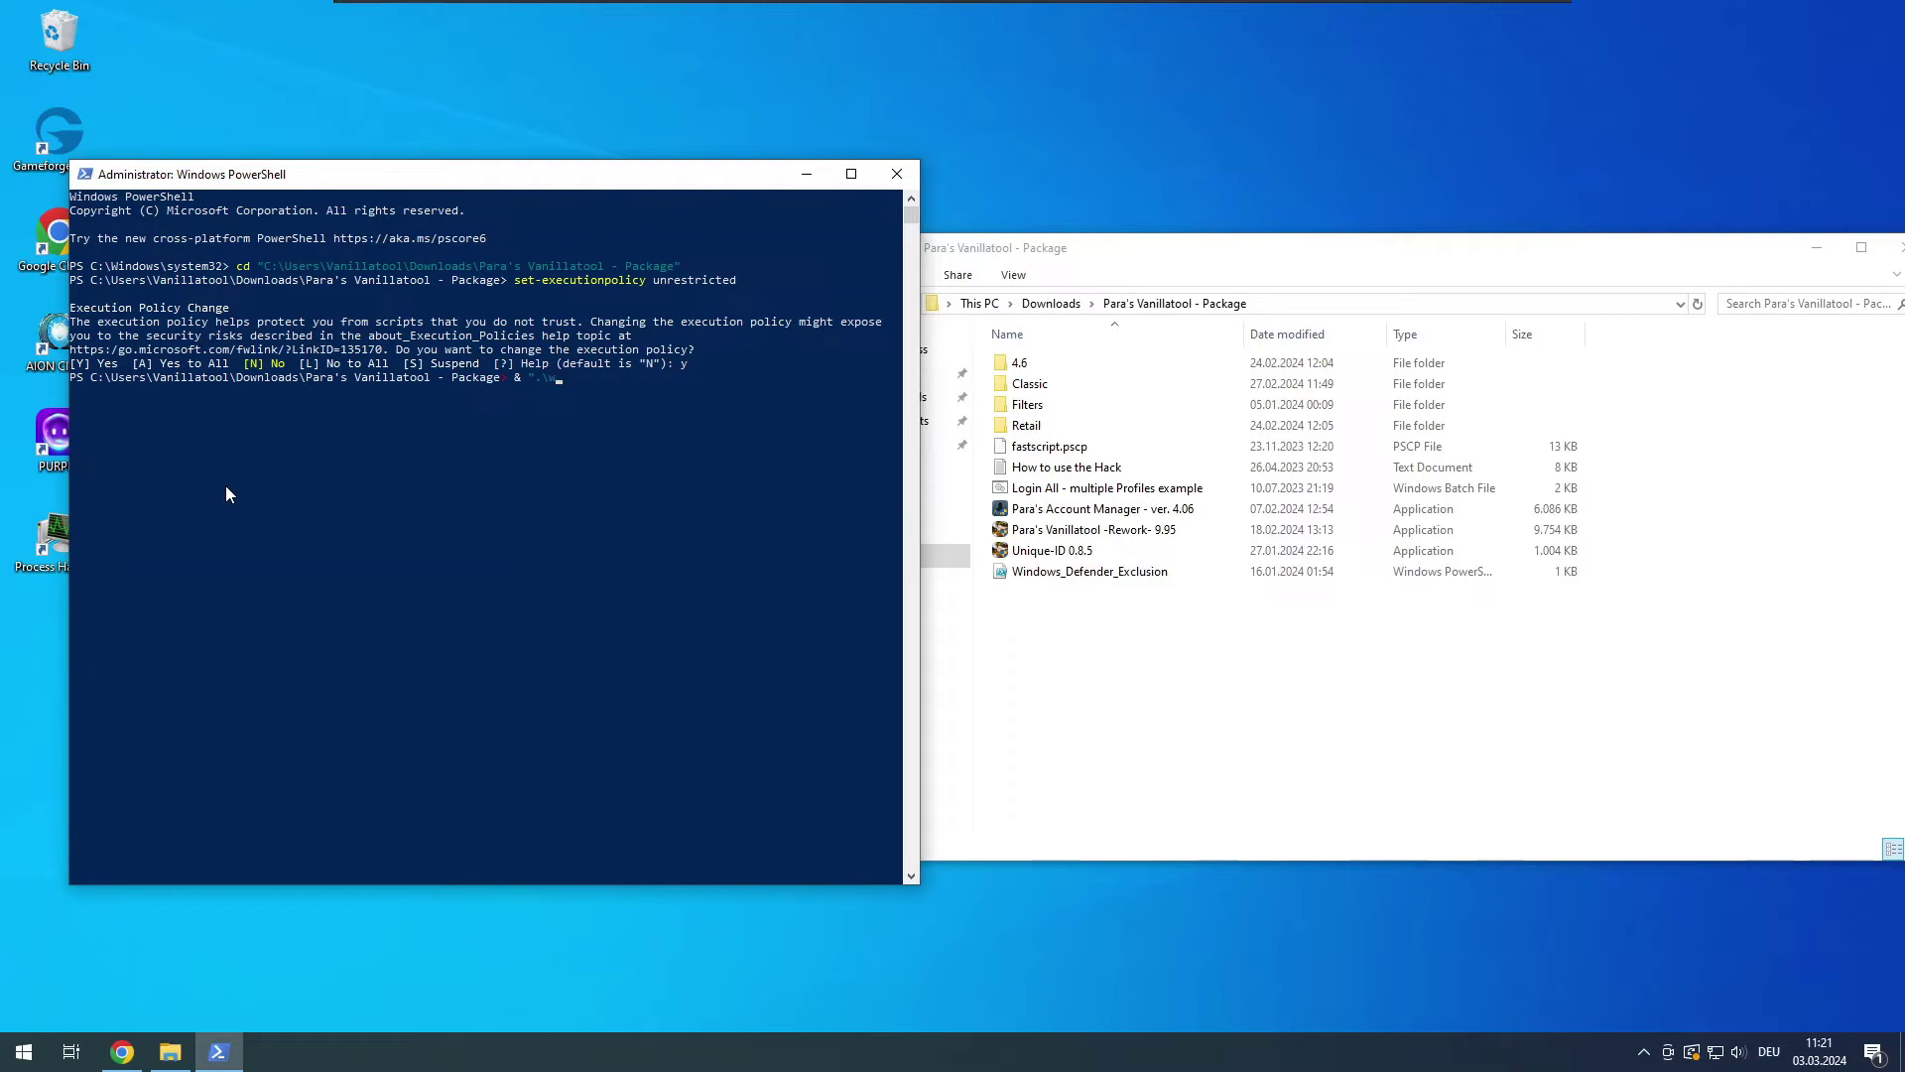
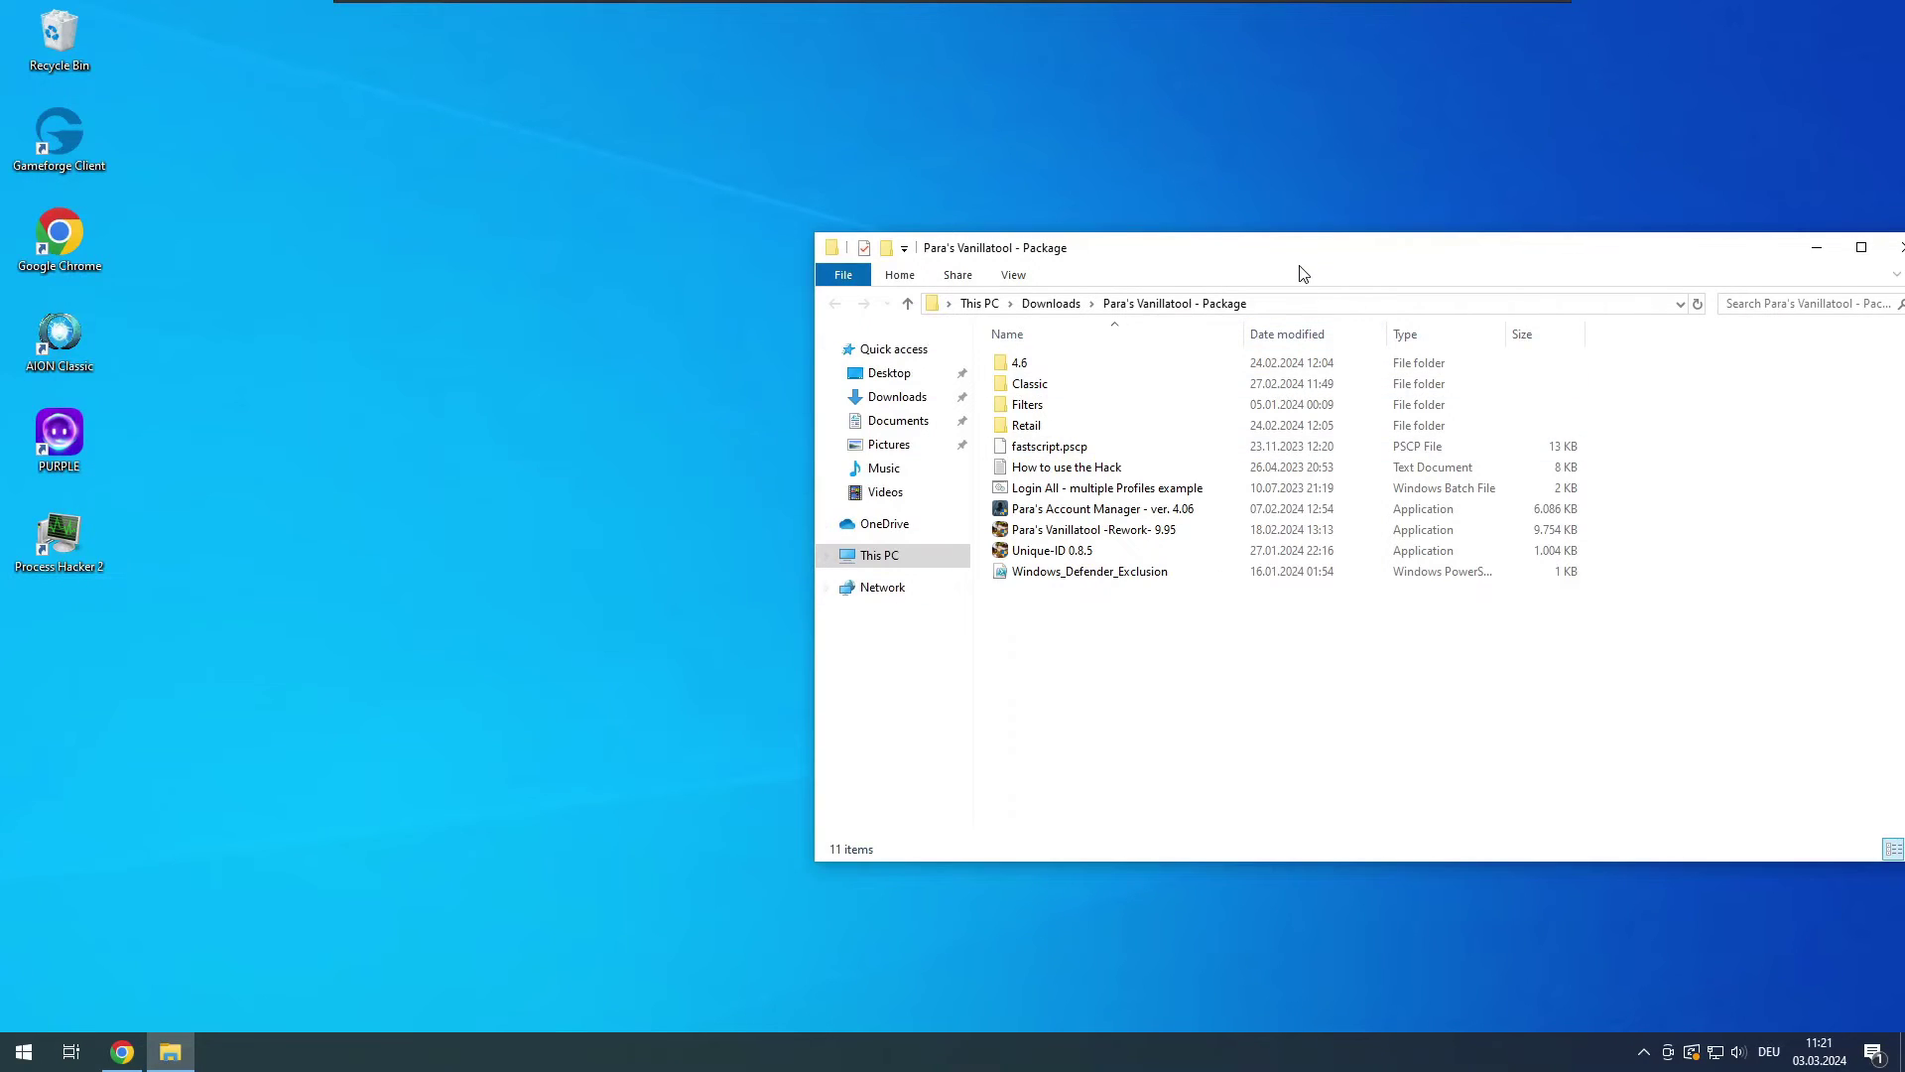
Move the package folder window fully onscreen and go up to the Downloads folder.
drag(1291, 251, 907, 246)
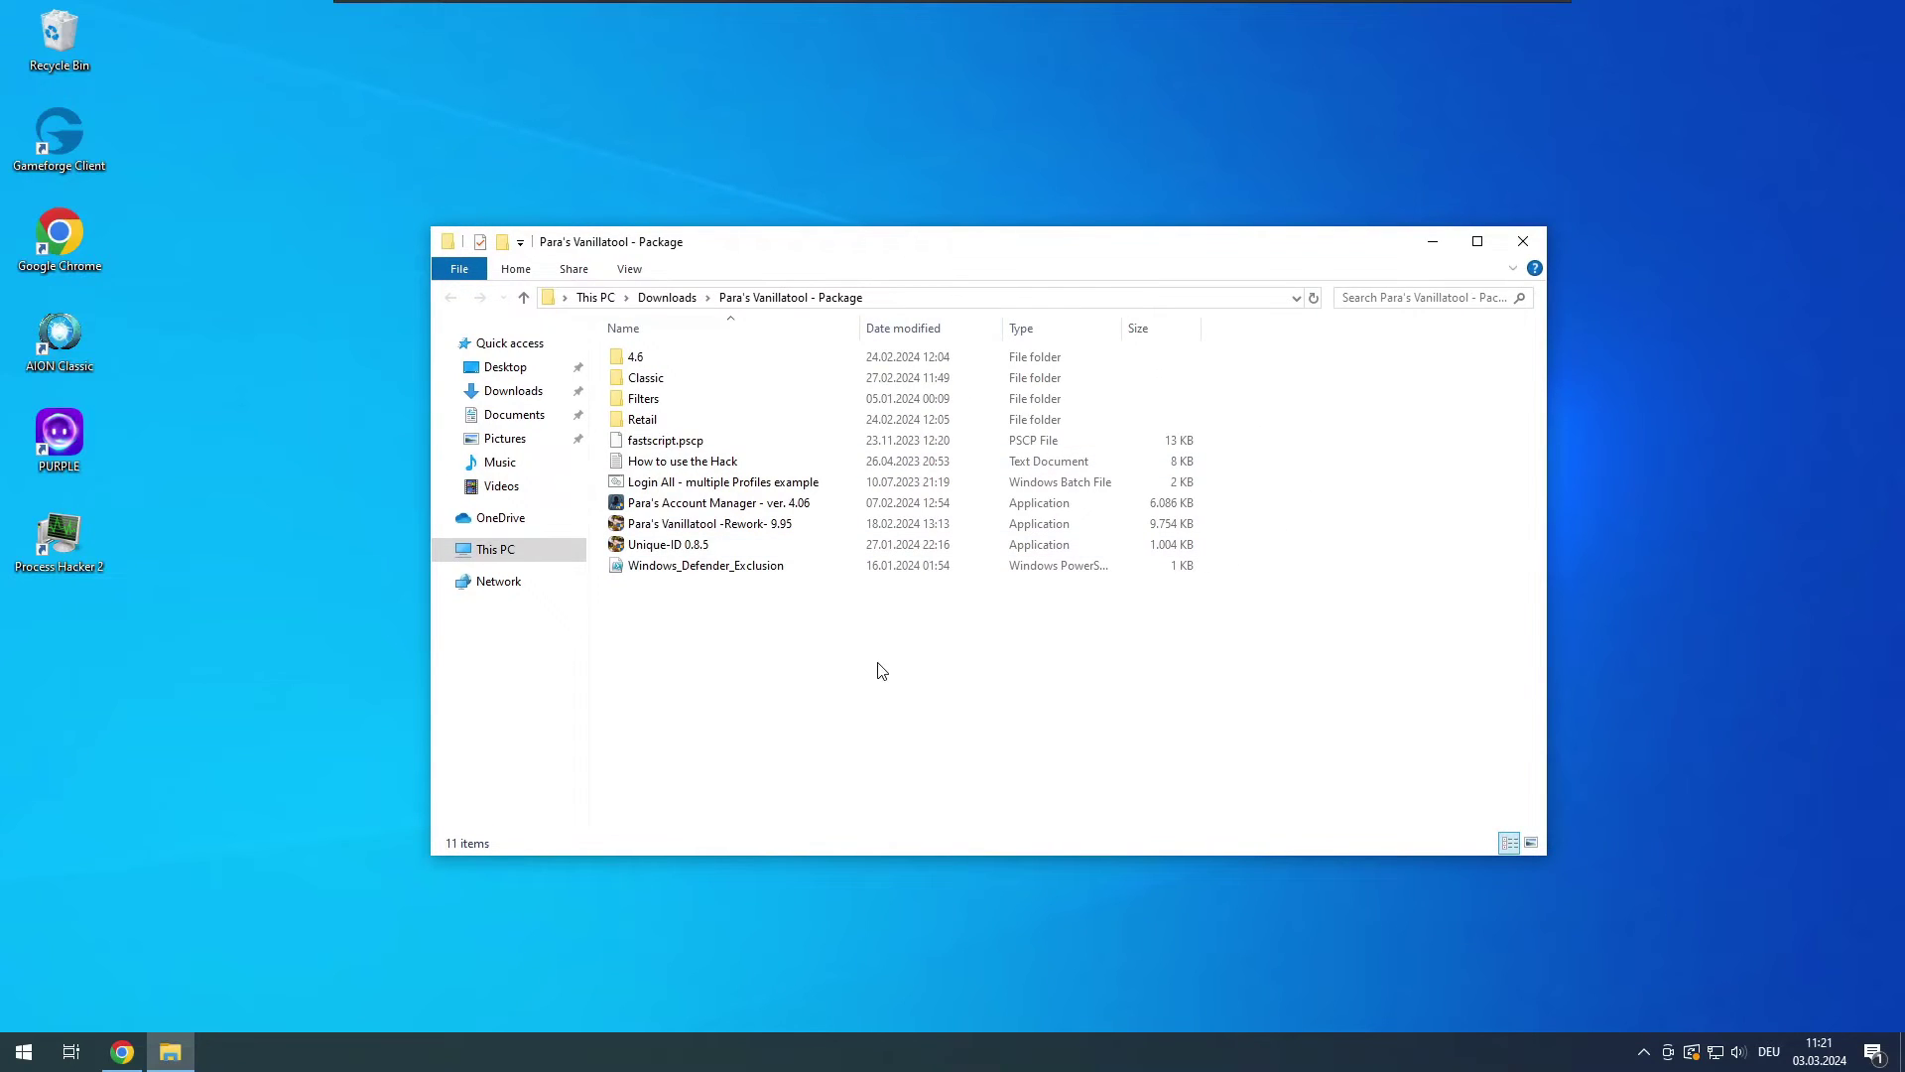
click(667, 297)
click(774, 557)
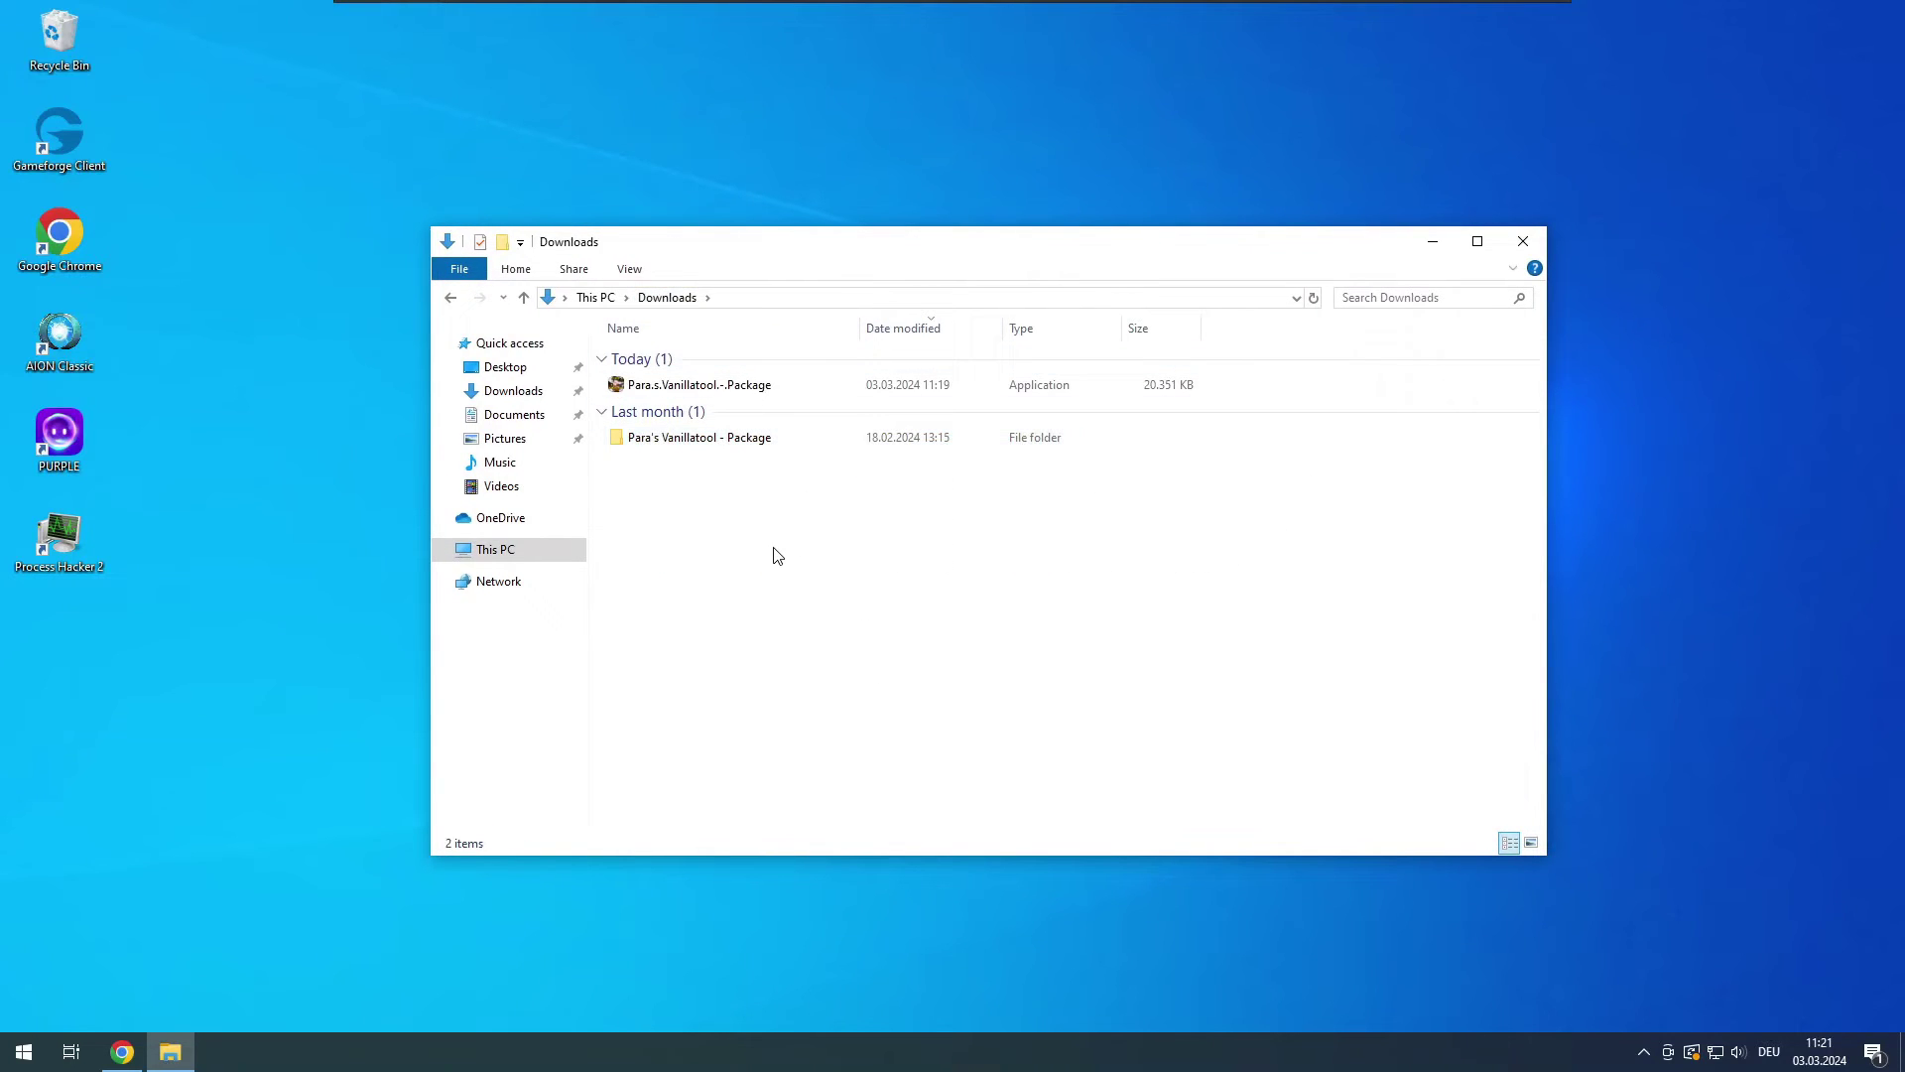
Extract Para.s.Vanillatool.-.Package using its password, then close the Downloads window.
double_click(716, 387)
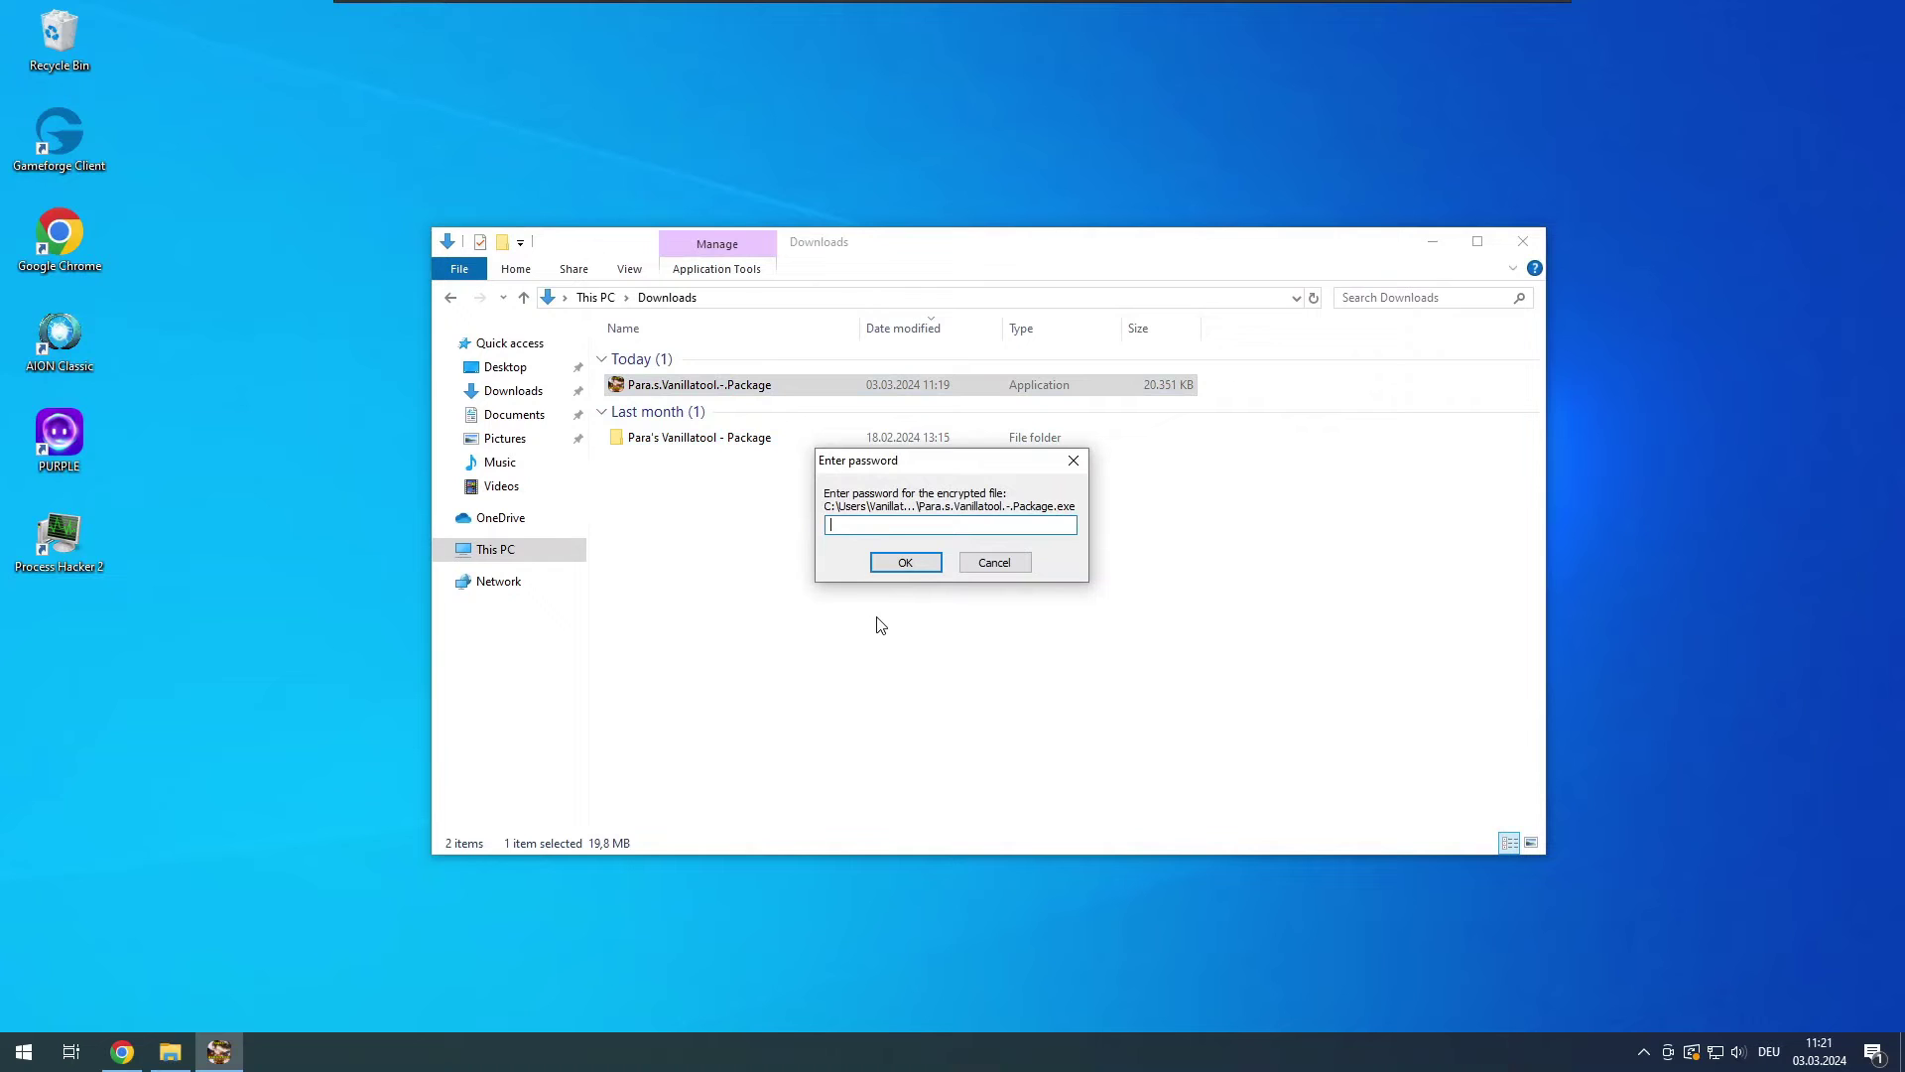
text(•••)
key(Return)
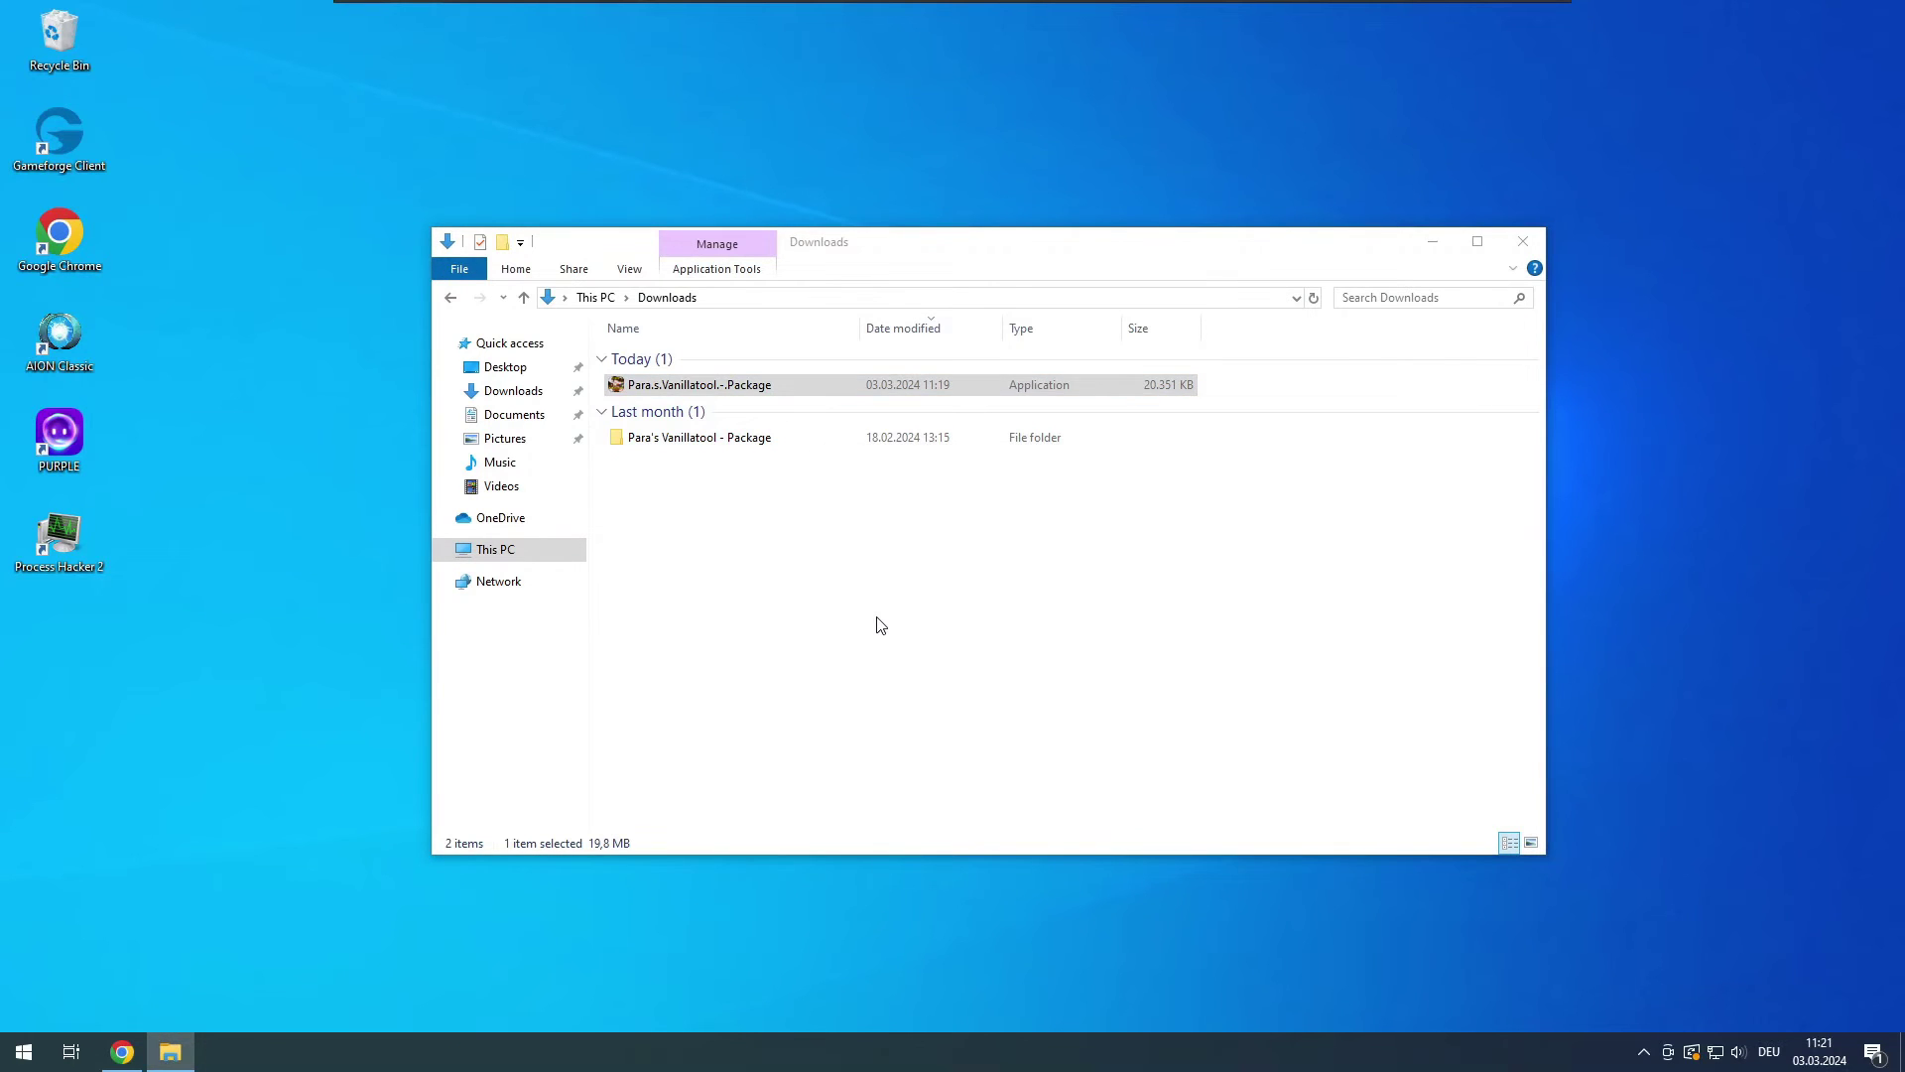
click(1538, 240)
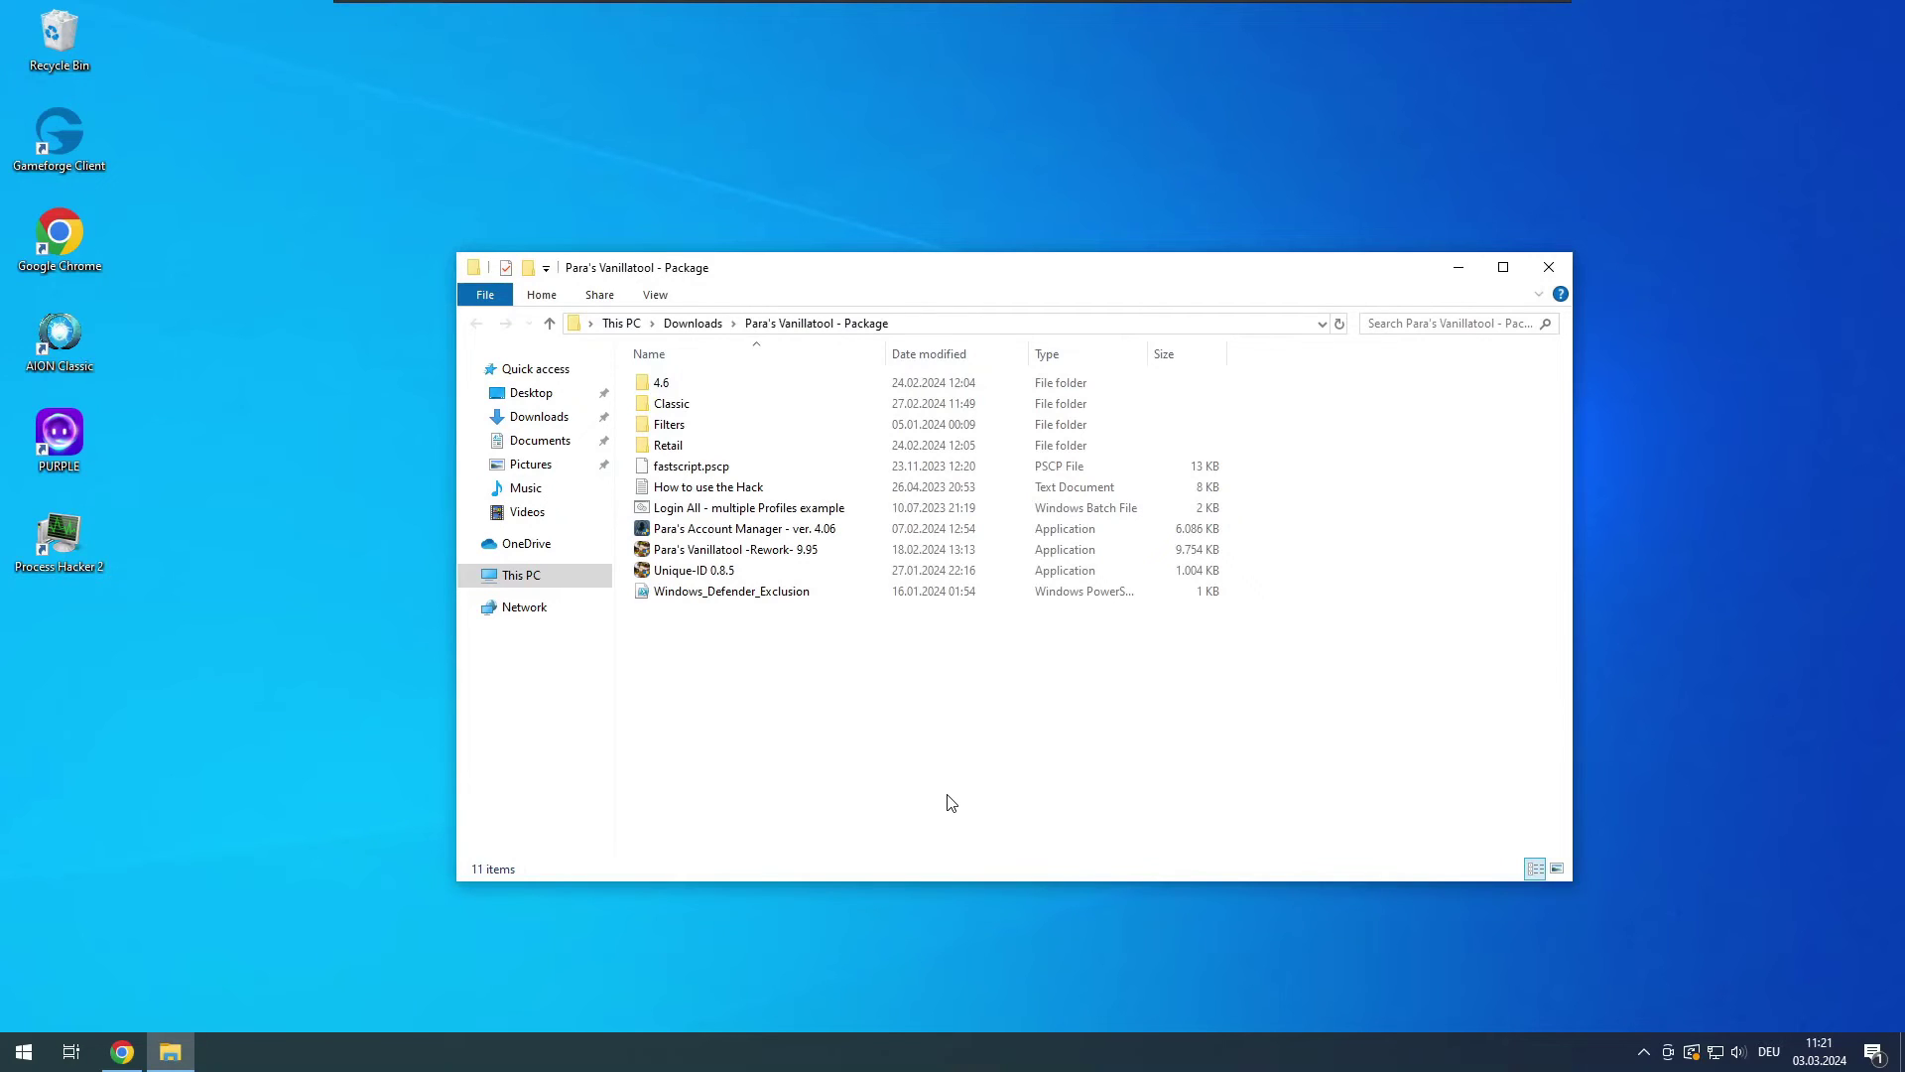
Launch Para's Account Manager ver. 4.06 and switch the account row from No Region to EU Classic.
double_click(749, 532)
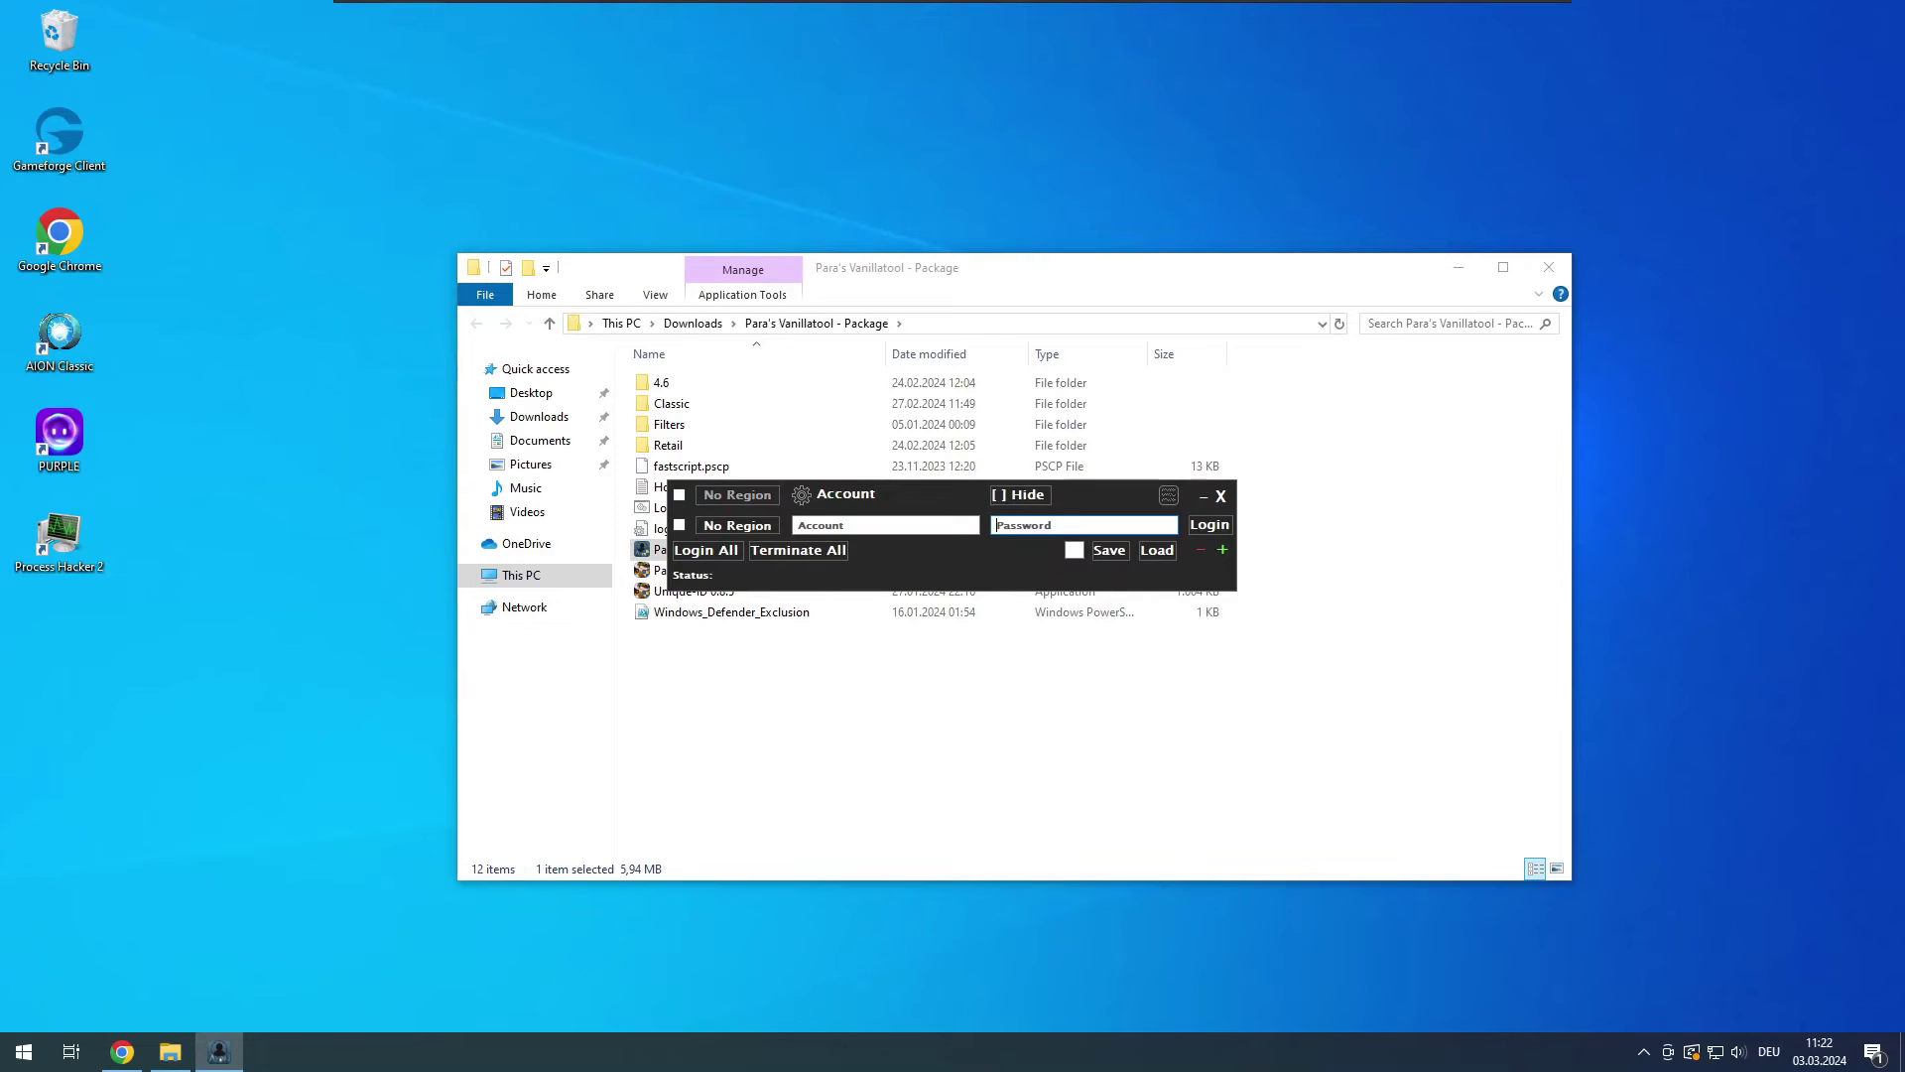
click(764, 529)
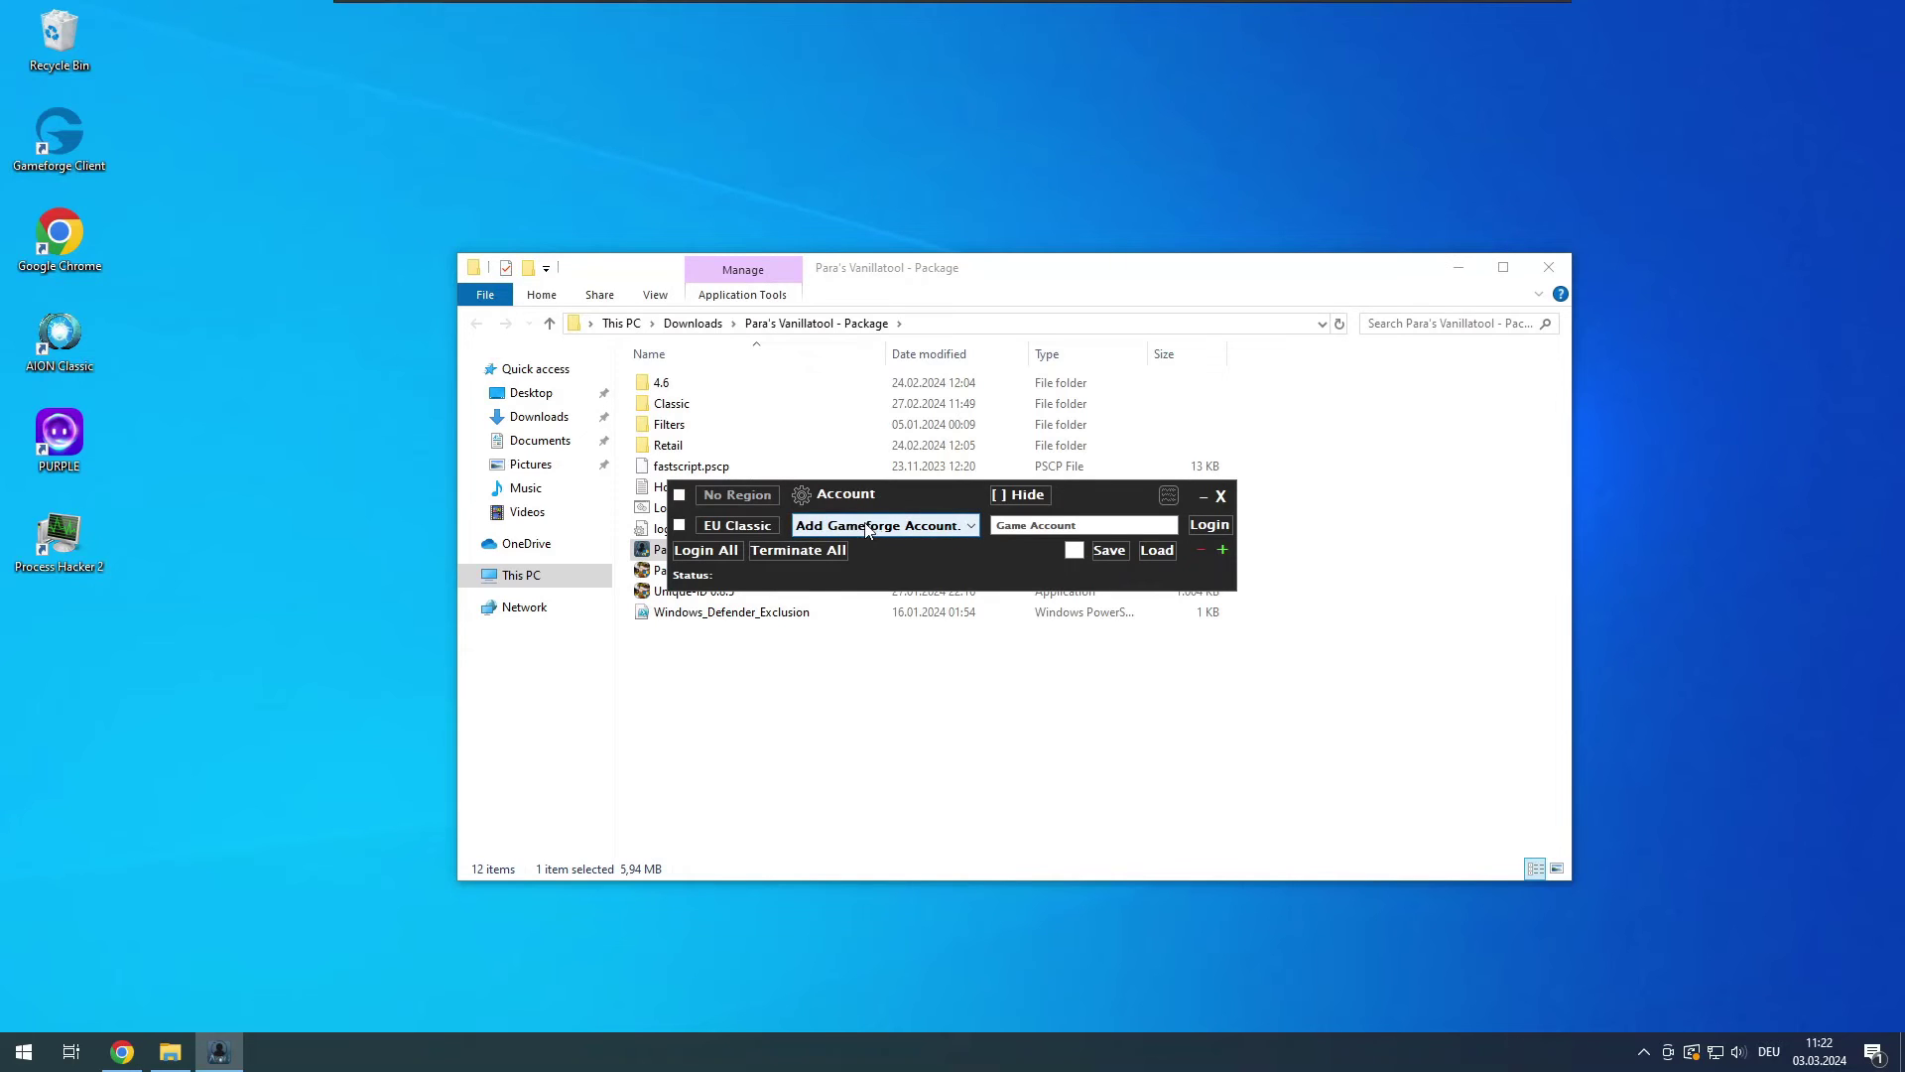
click(802, 495)
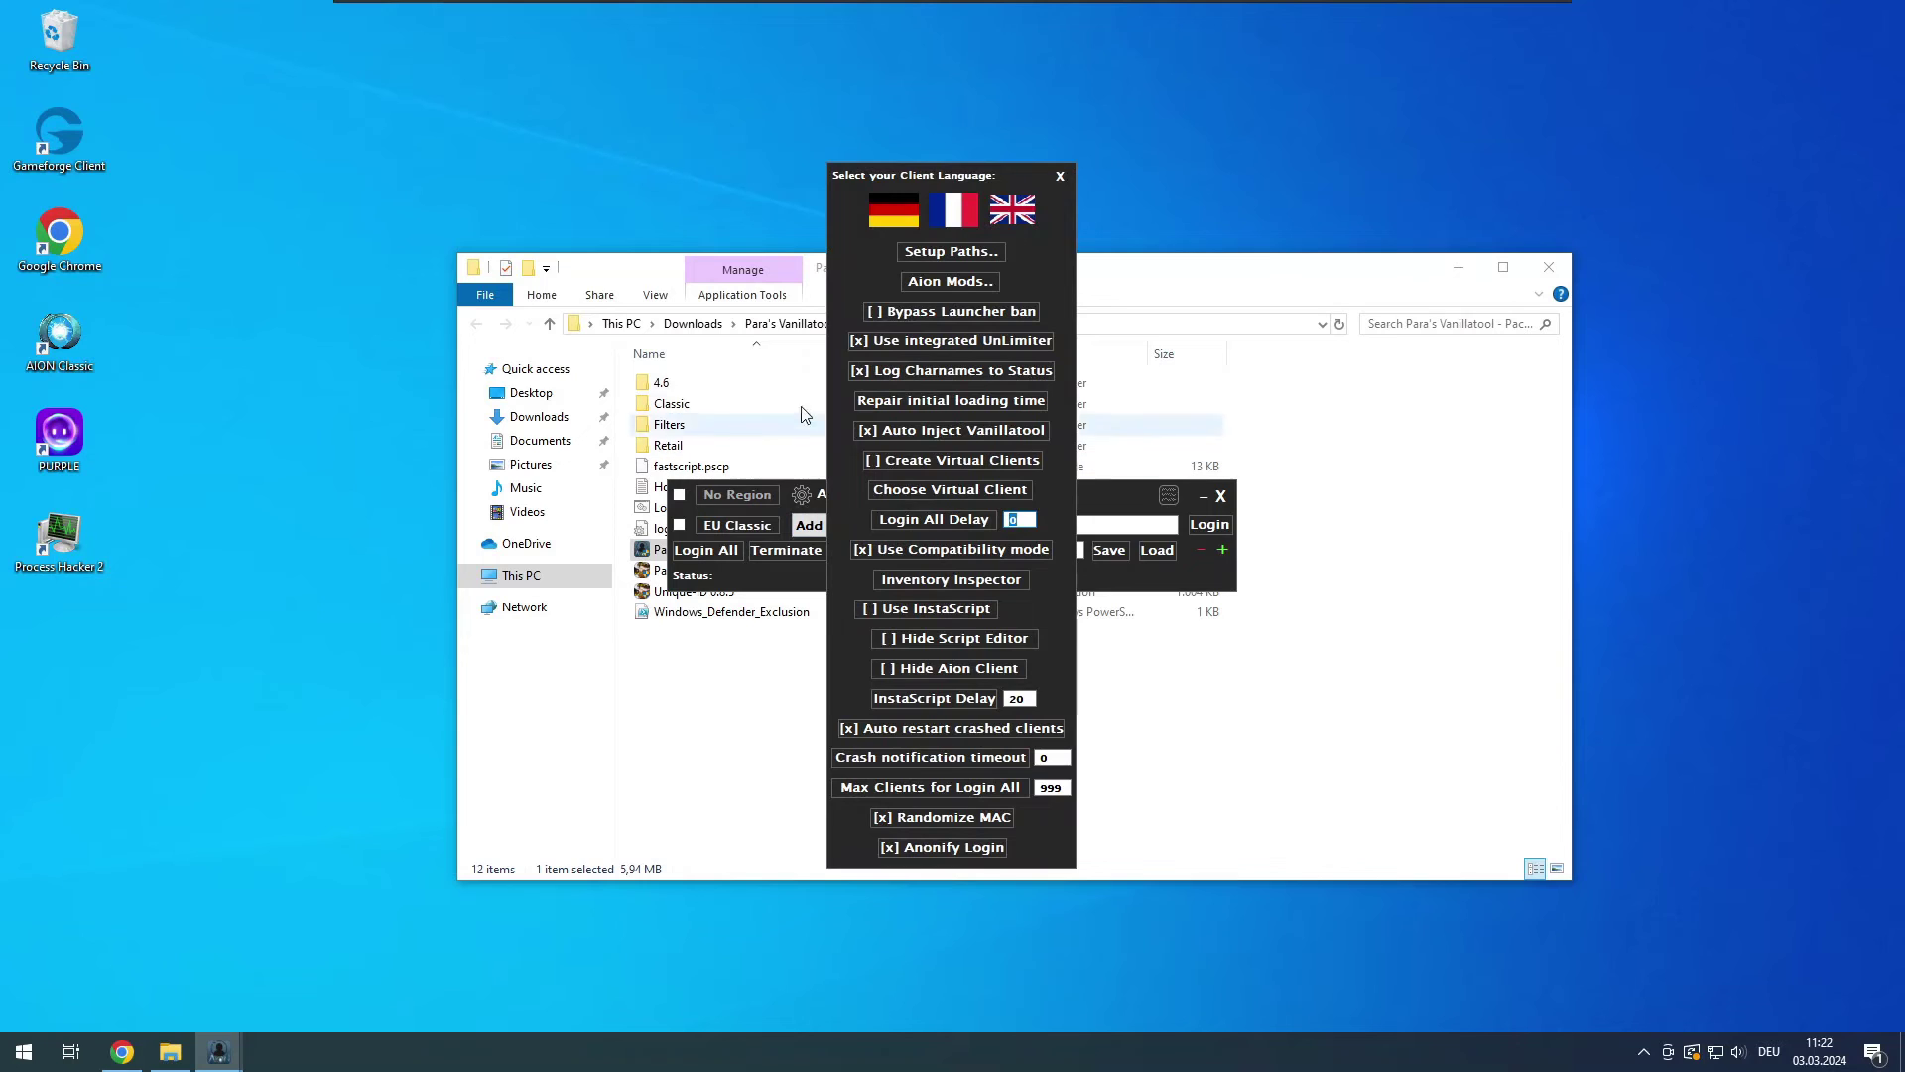
click(971, 252)
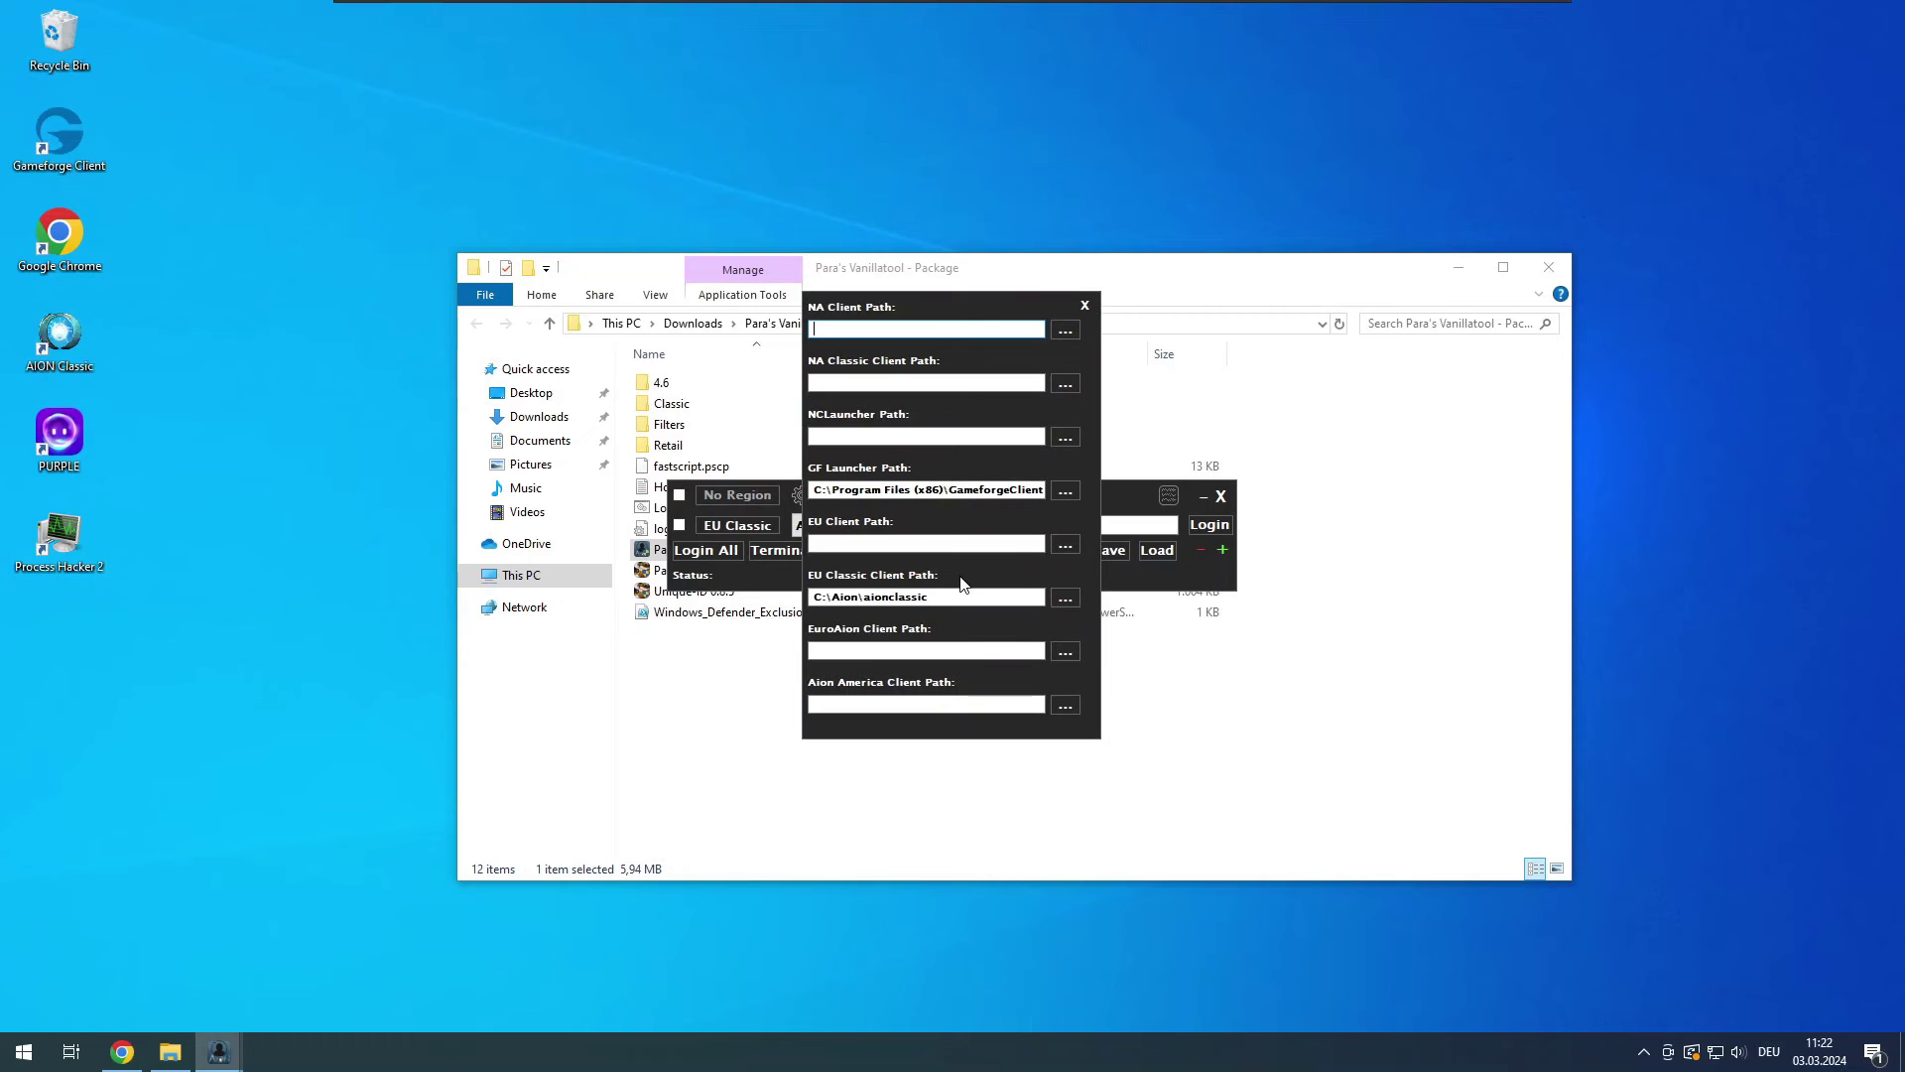
click(1084, 306)
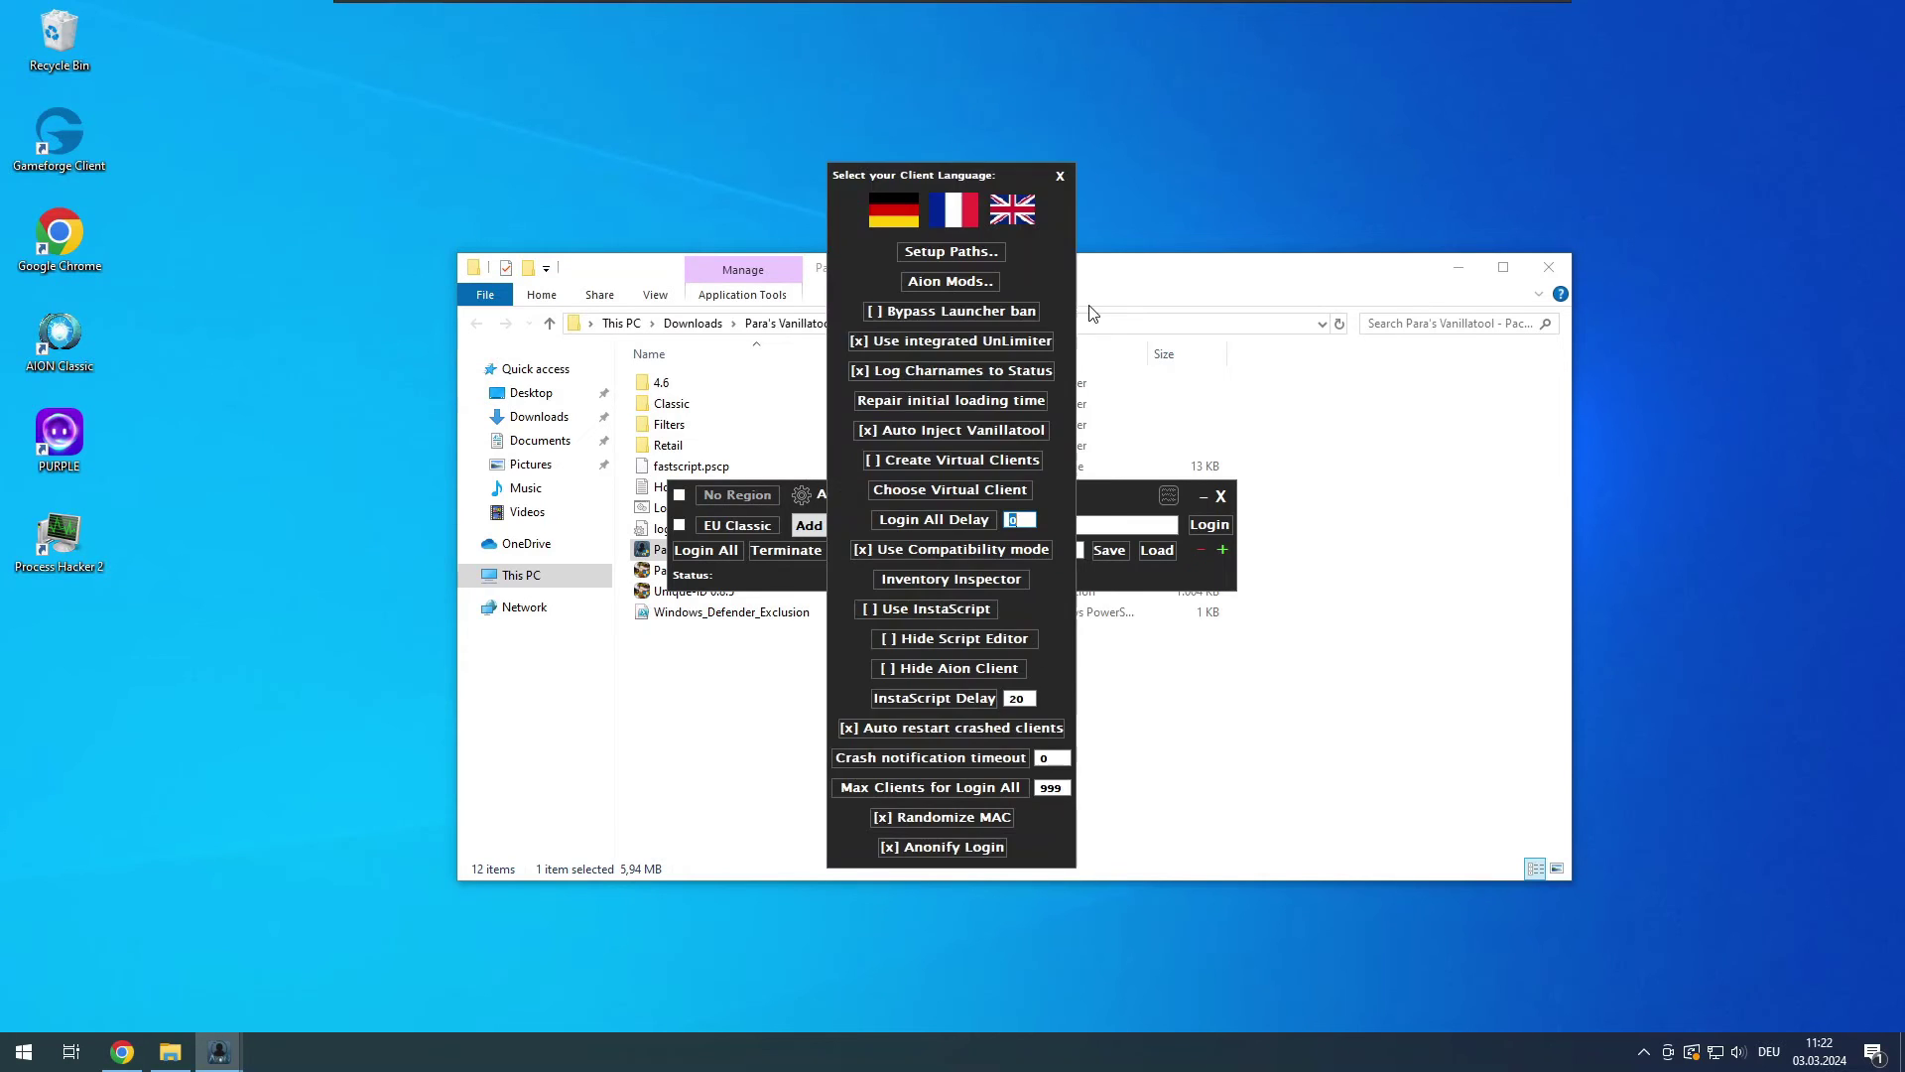
click(1051, 185)
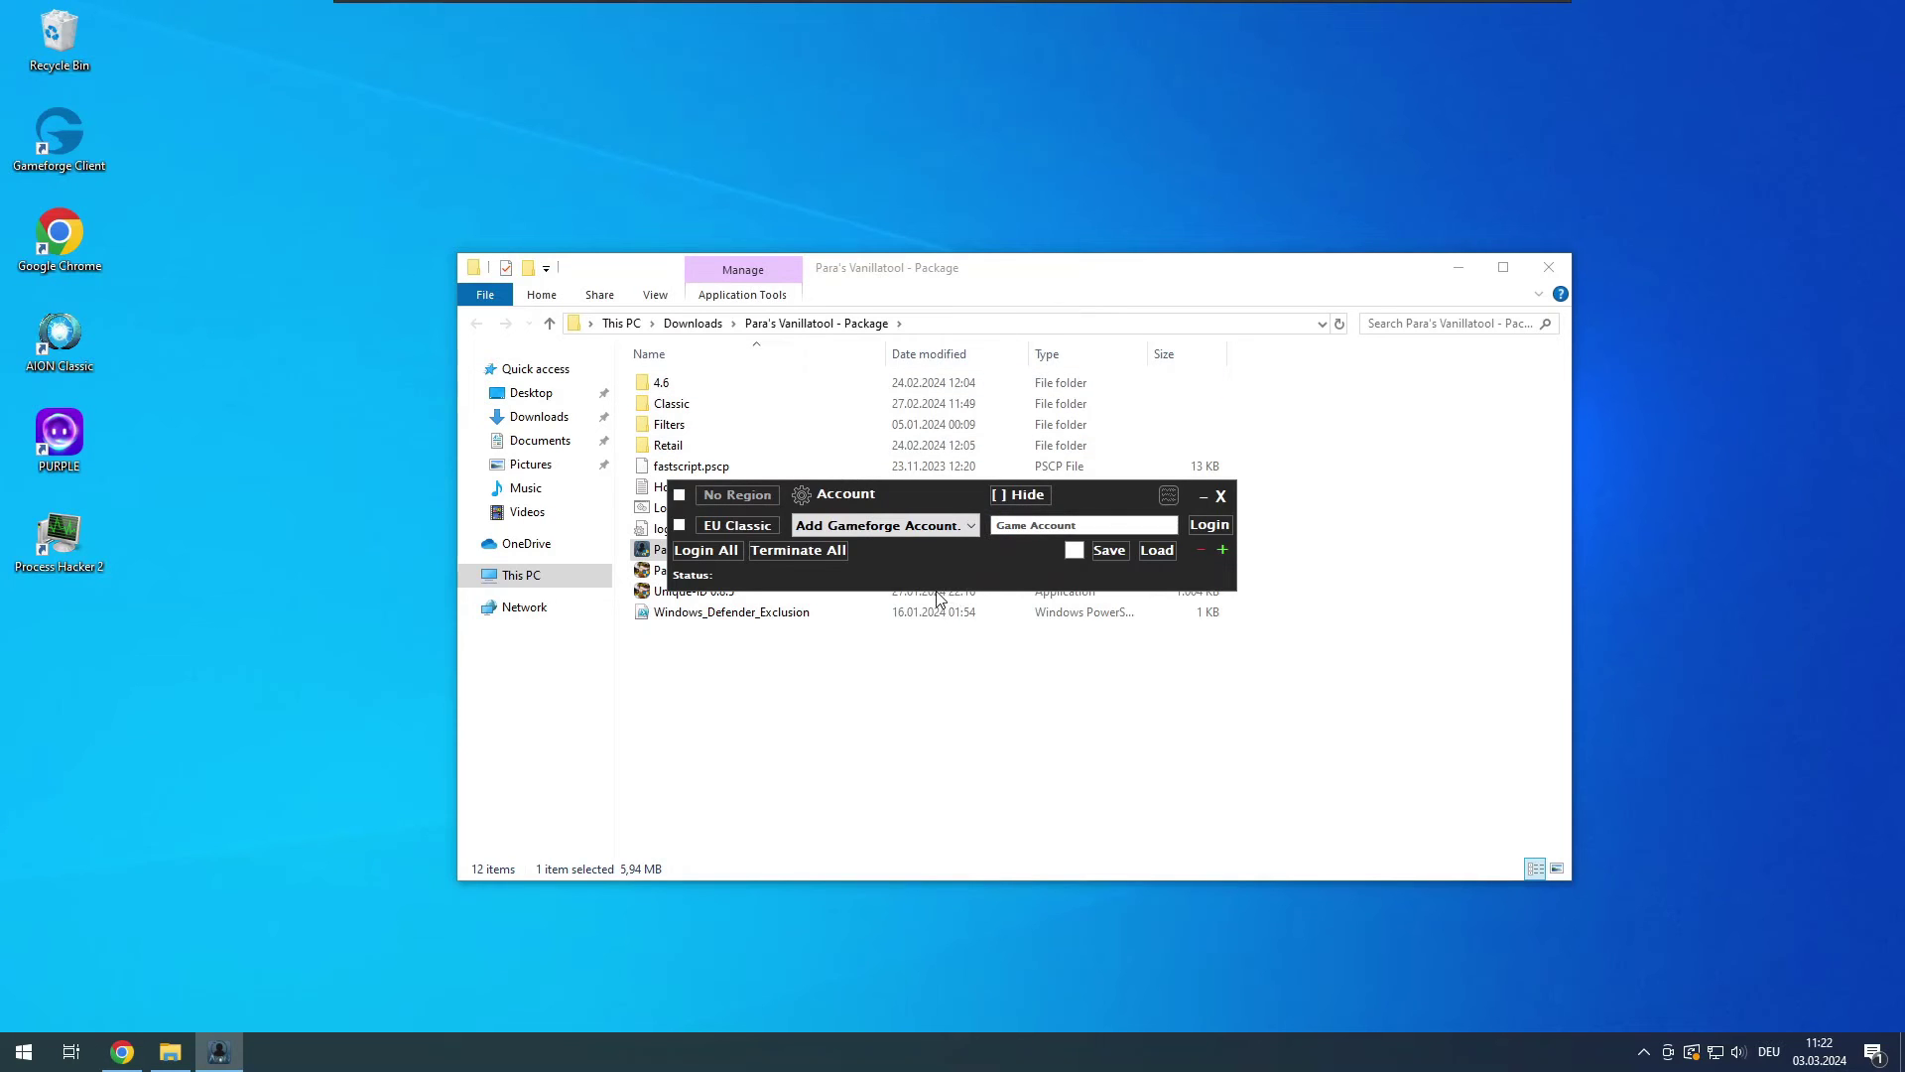
click(883, 525)
click(883, 543)
click(1007, 525)
click(968, 528)
click(967, 528)
click(1085, 523)
click(1223, 552)
click(1221, 580)
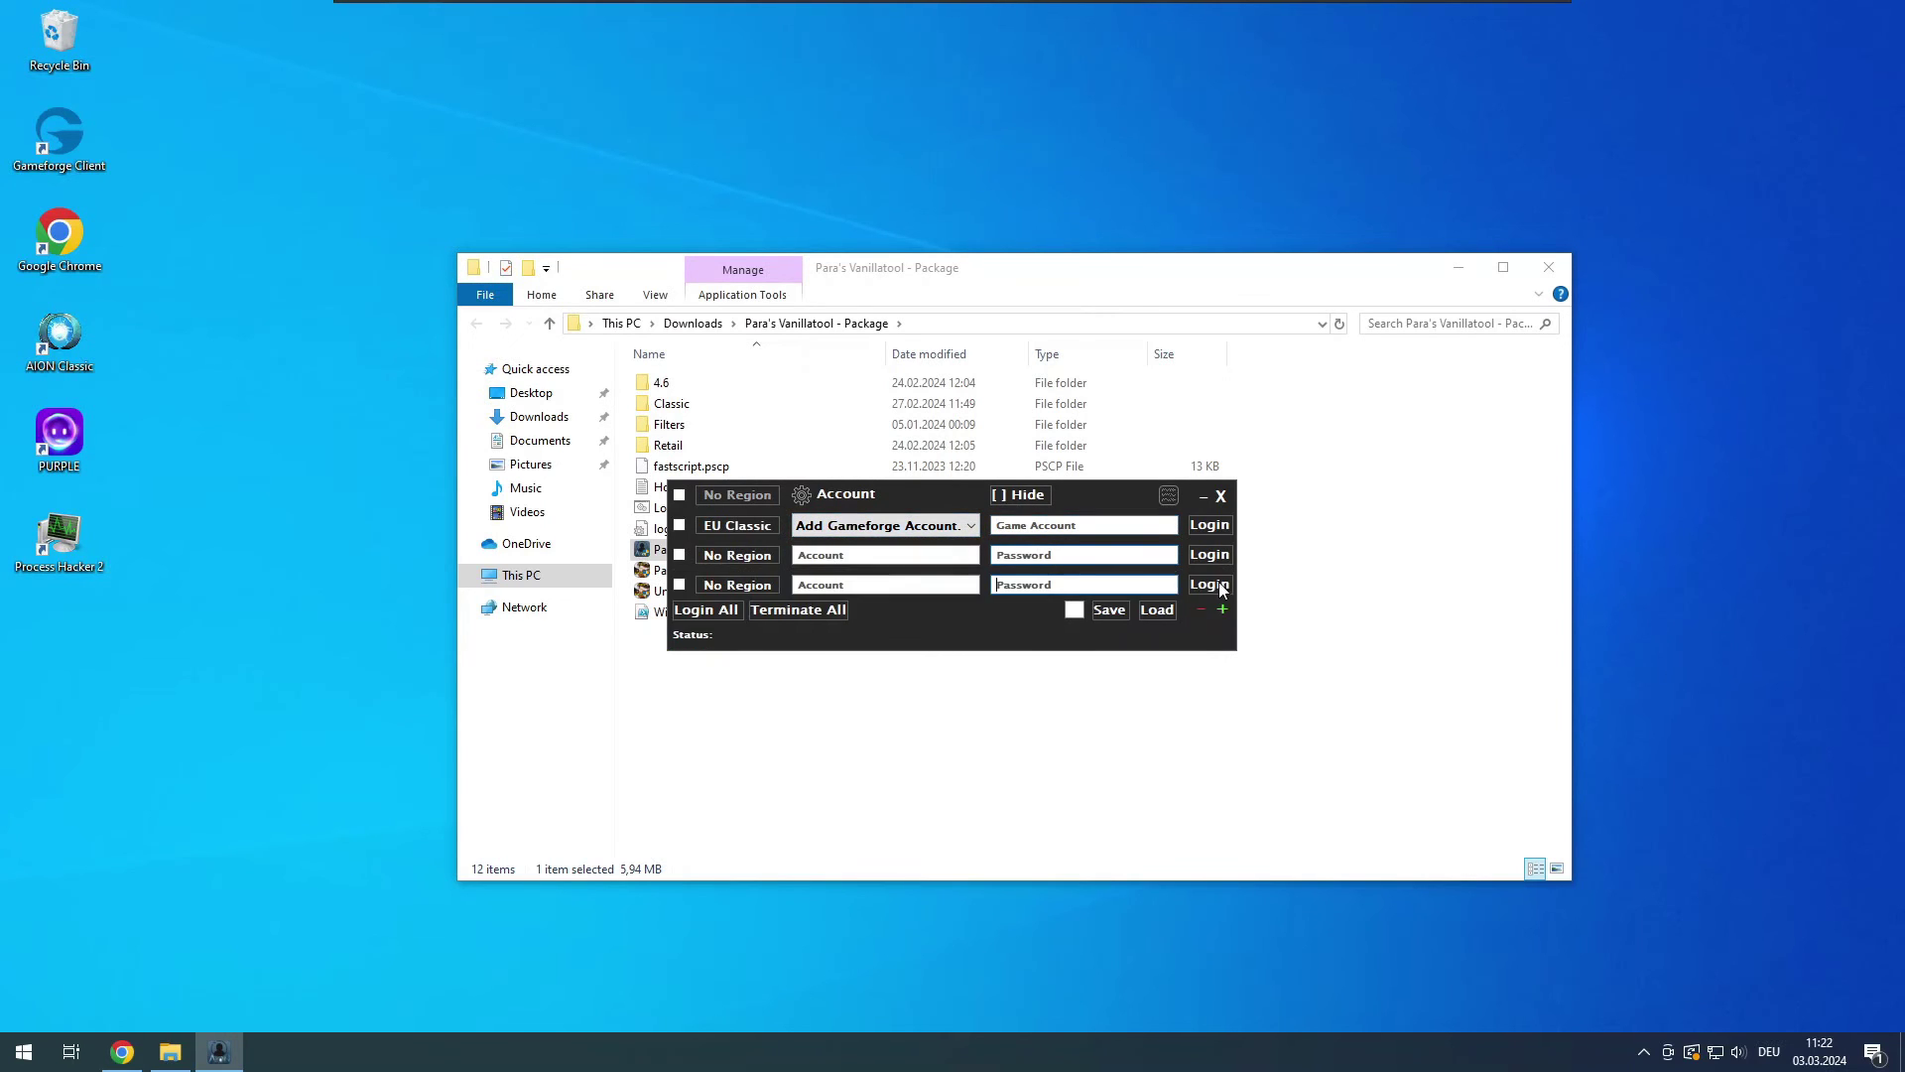
click(1200, 609)
click(1200, 580)
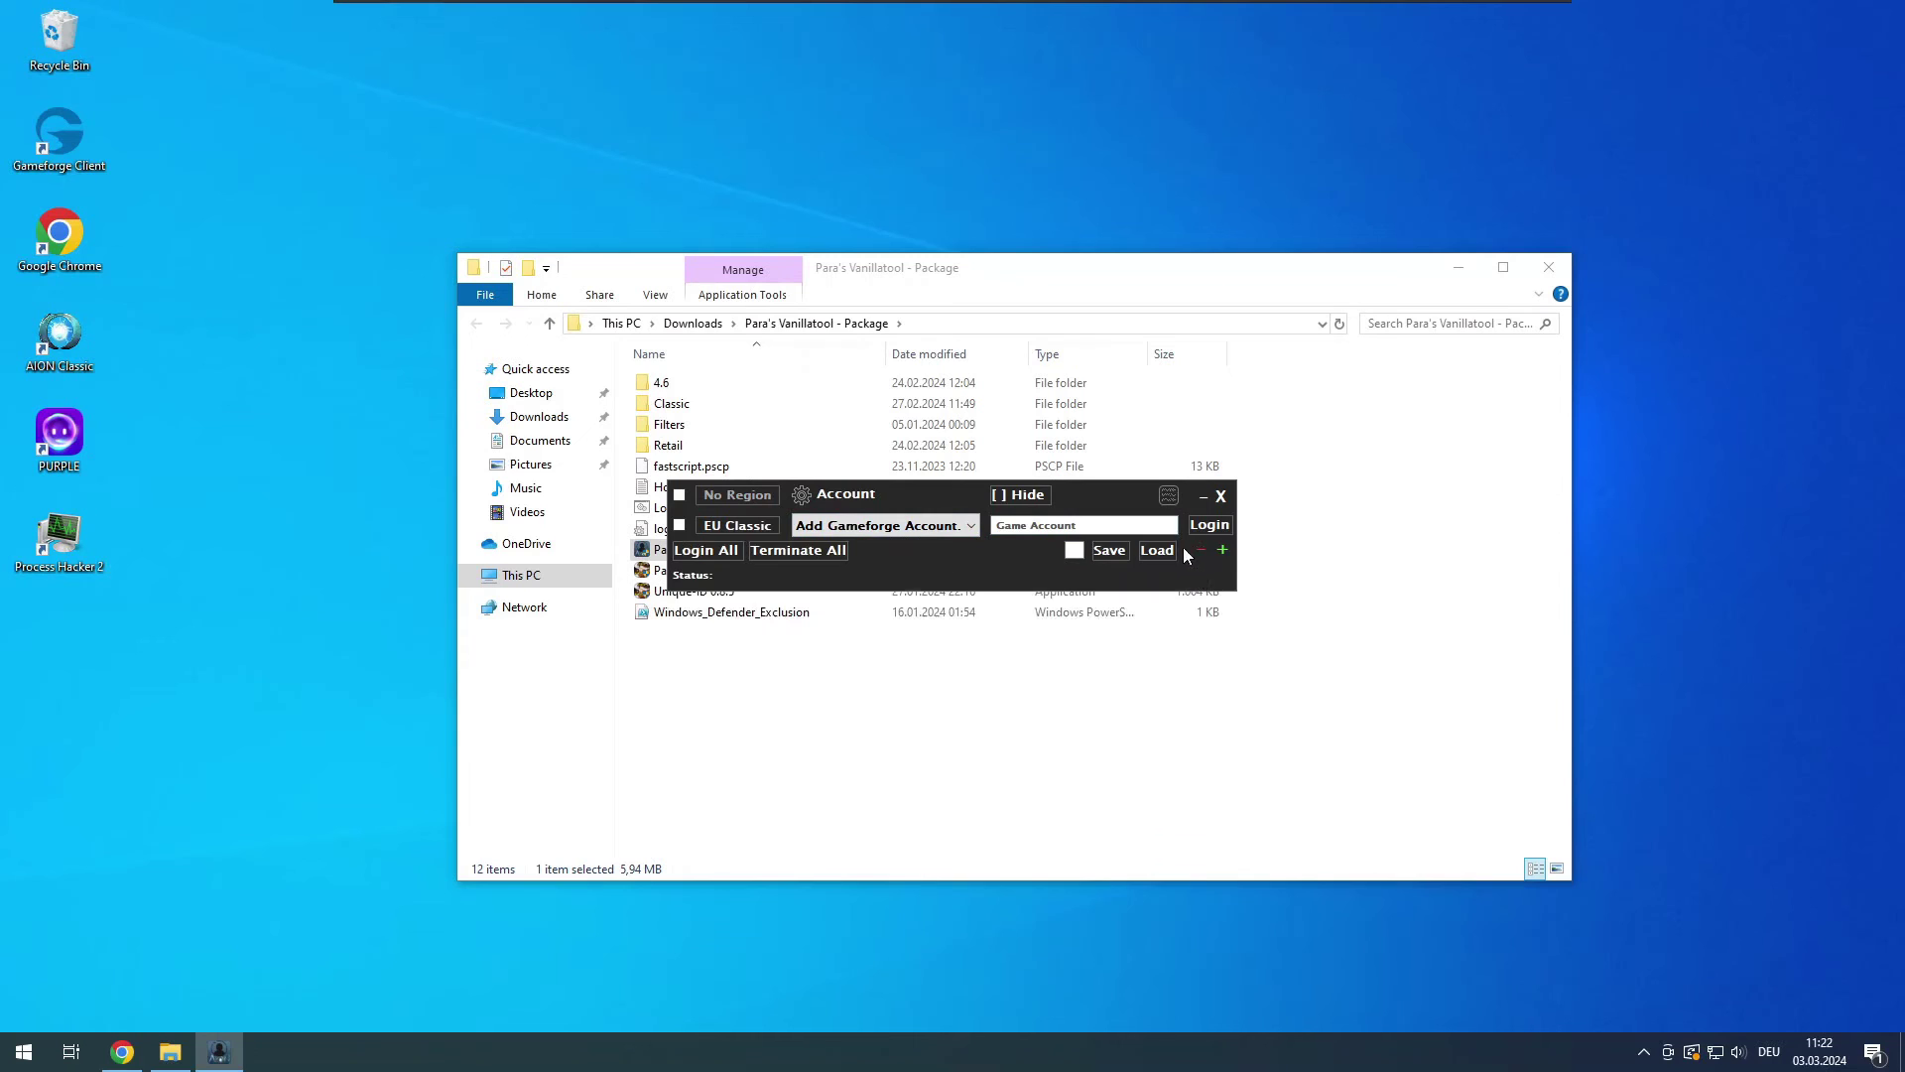
click(1166, 523)
Close Para's Account Manager to return to the package folder.
click(1222, 496)
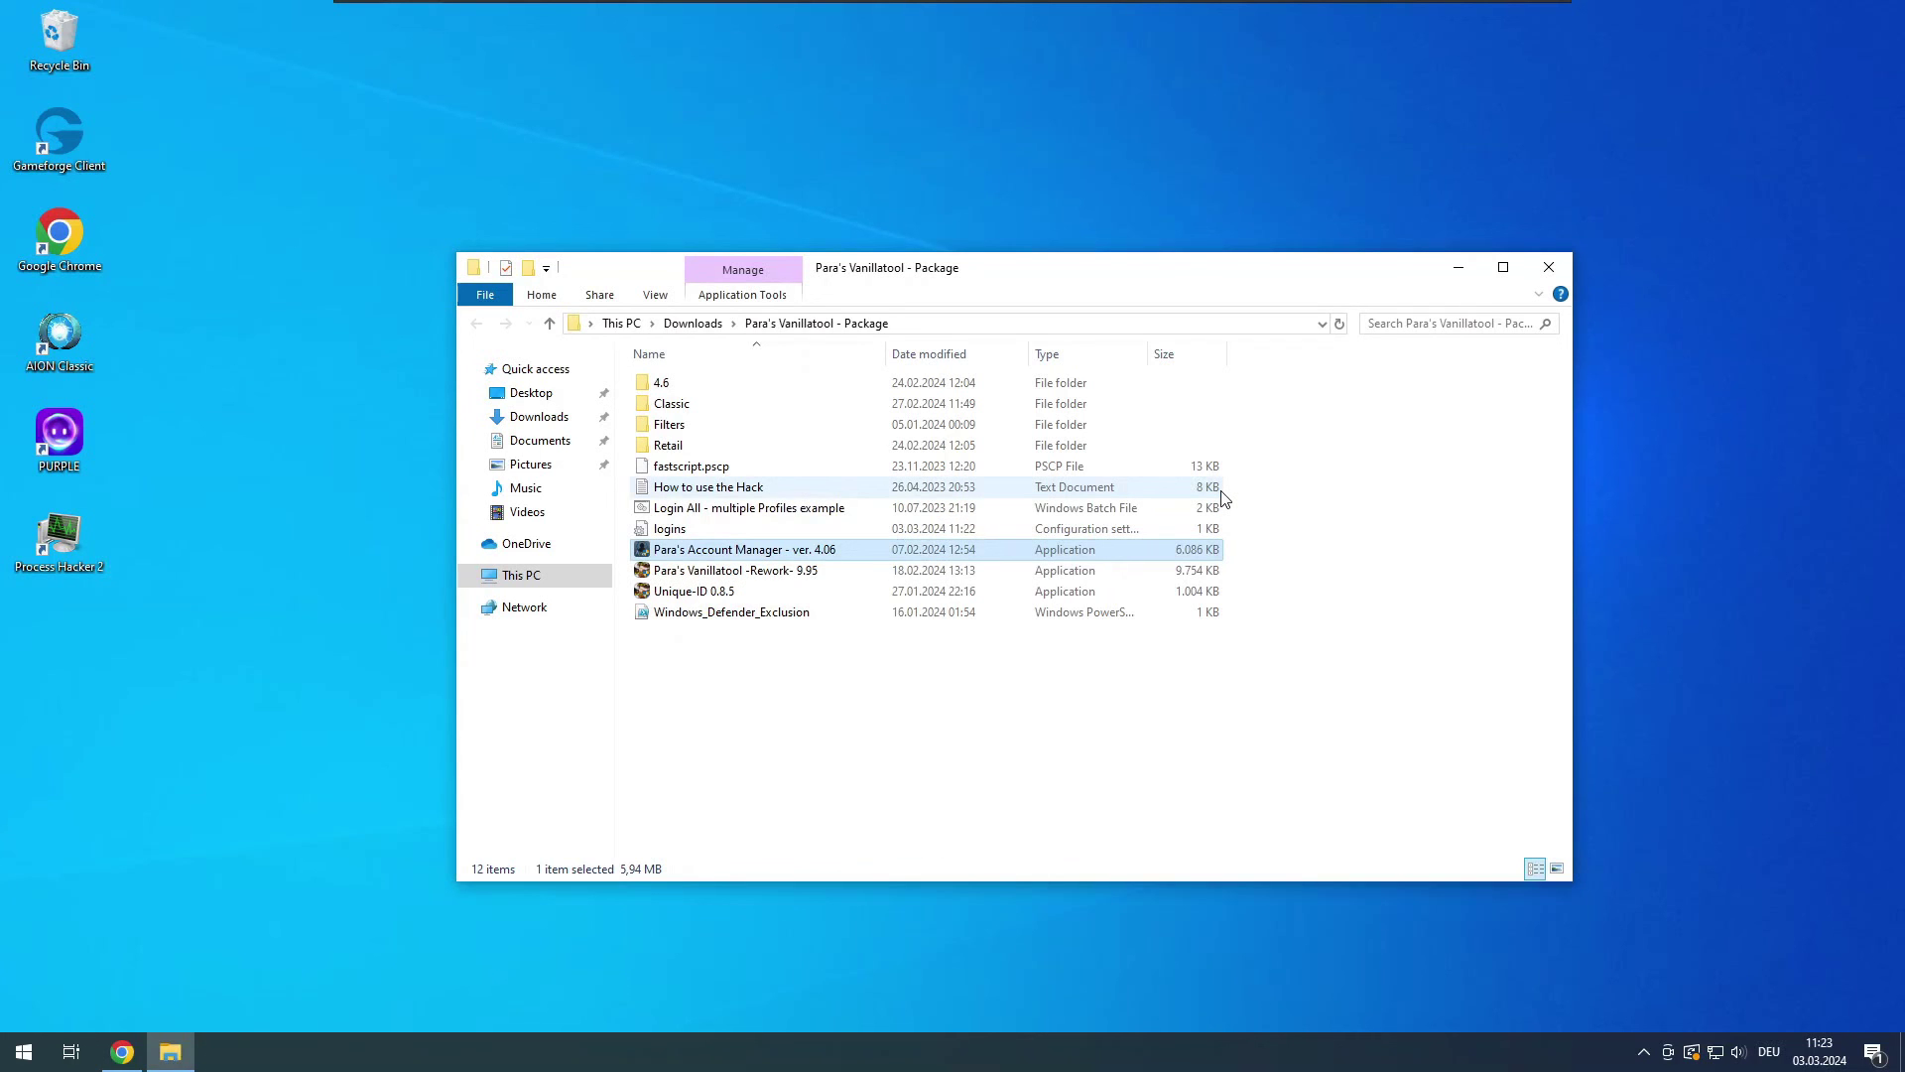